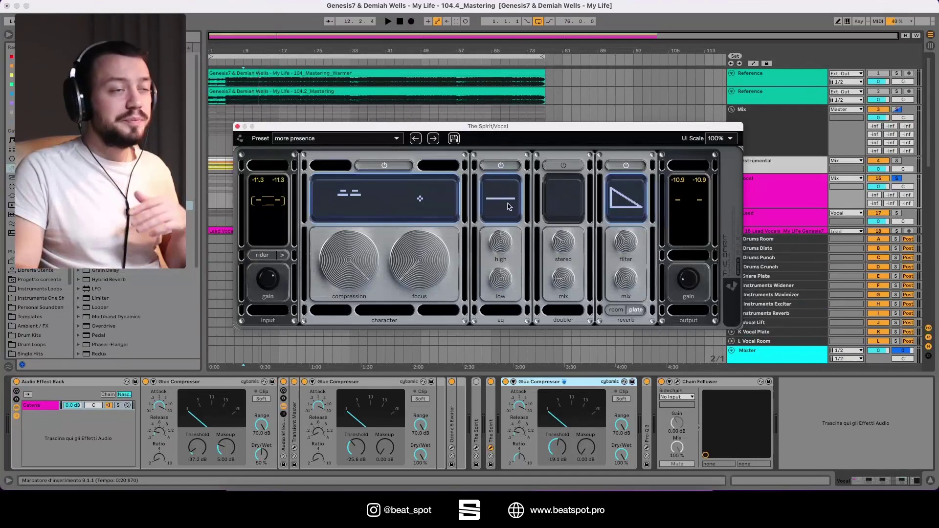
# Step: Switch off The Spirit's EQ section and toggle its doubler section on and back off
pyautogui.click(504, 199)
pyautogui.click(556, 166)
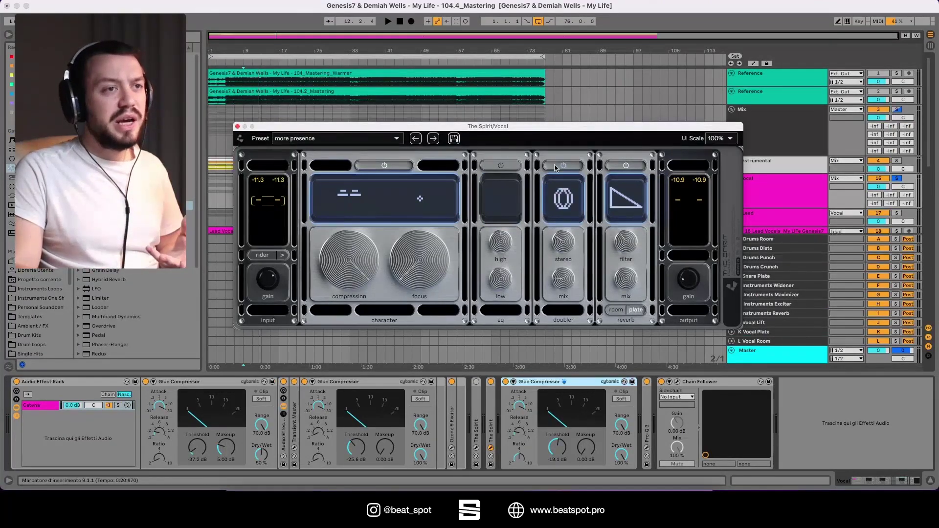
pyautogui.click(570, 167)
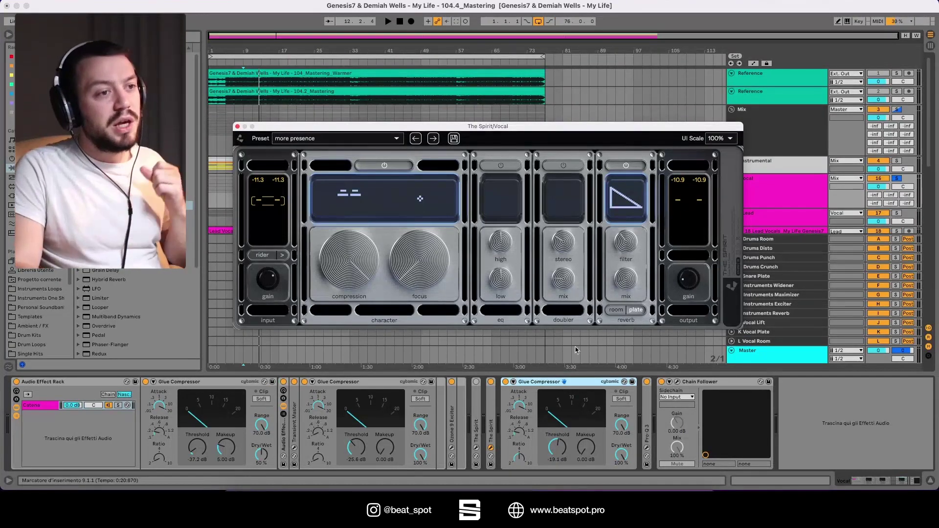
# Step: Bypass the second Spirit instance and audition the Vocal group through the first instance with its plugin window open
pyautogui.click(491, 381)
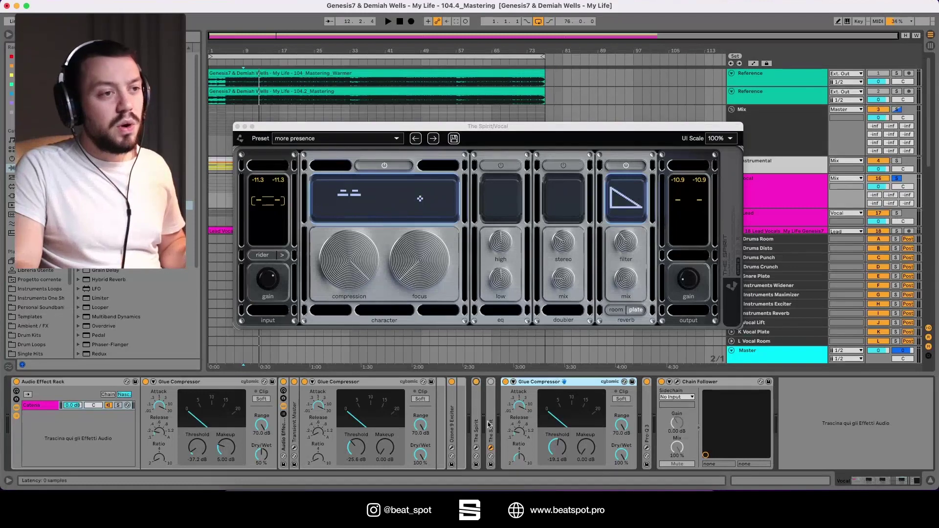
pyautogui.click(491, 448)
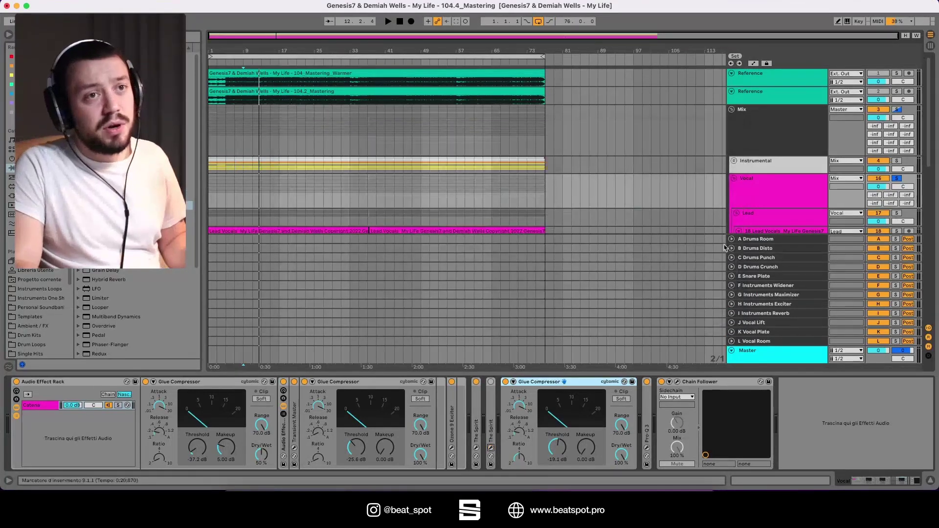
pyautogui.click(760, 191)
pyautogui.press('space')
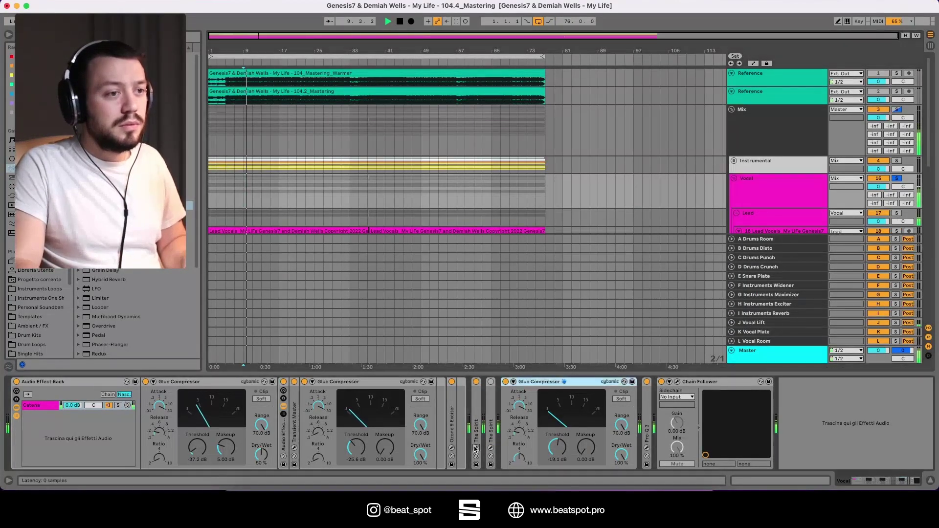
pyautogui.click(476, 447)
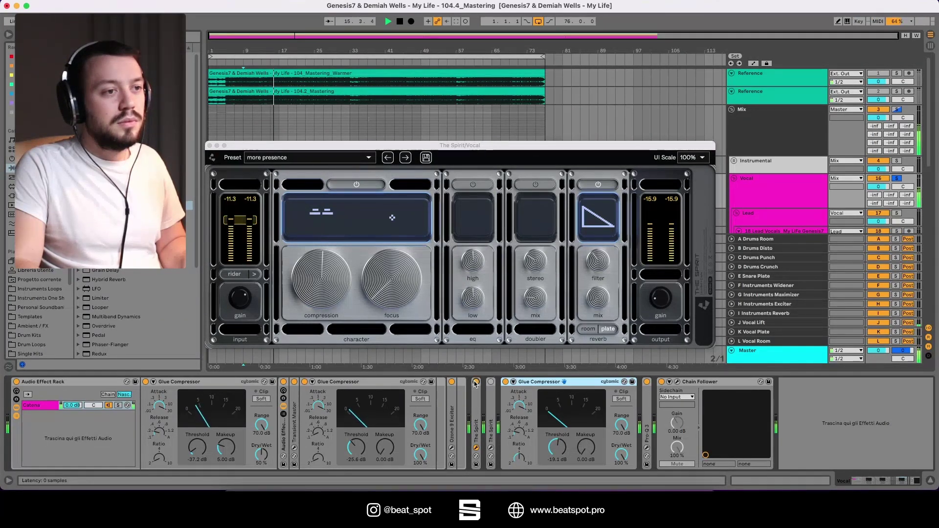
pyautogui.press('space')
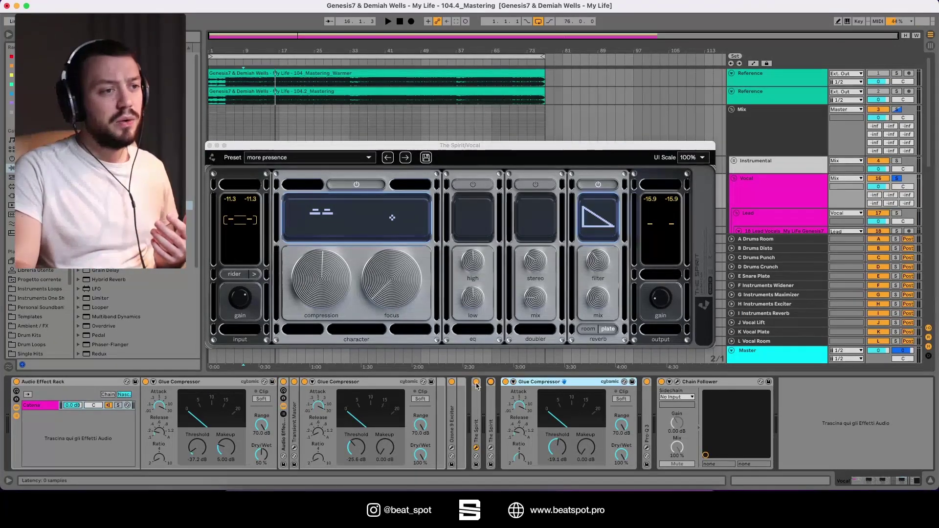
# Step: Close the first Spirit instance's window and open the window of the second instance
pyautogui.click(477, 450)
pyautogui.click(476, 448)
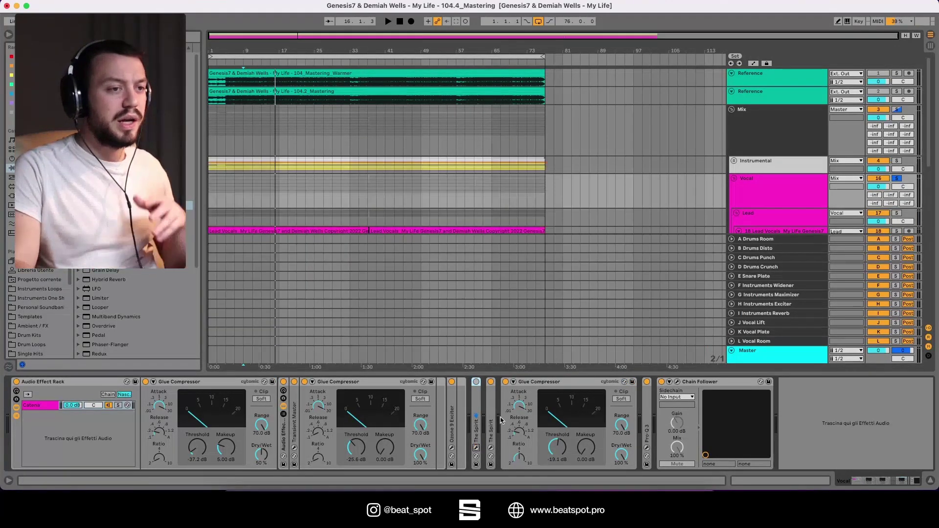
pyautogui.click(491, 448)
# Step: Sweep the compression and focus amounts while the vocal plays, including compression at -46, and bring compression to +34
pyautogui.press('space')
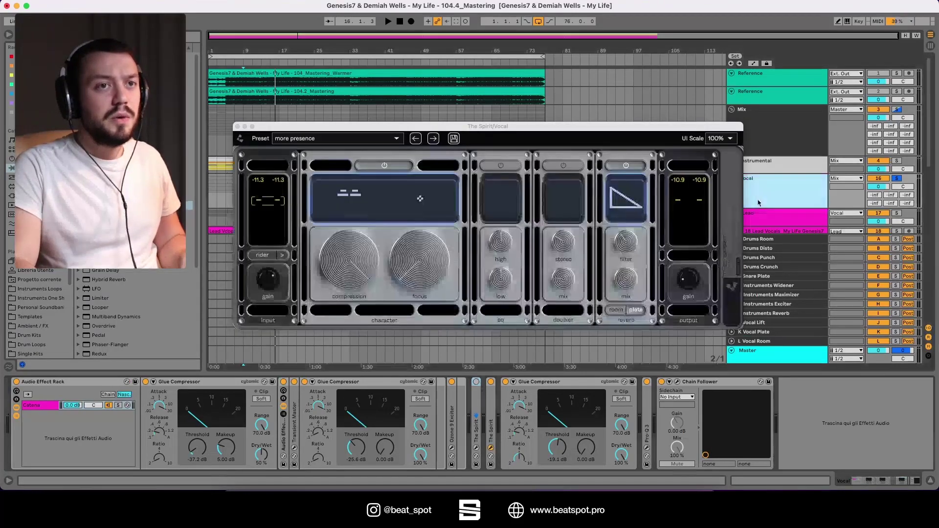
pyautogui.moveTo(342, 259); pyautogui.dragTo(304, 338)
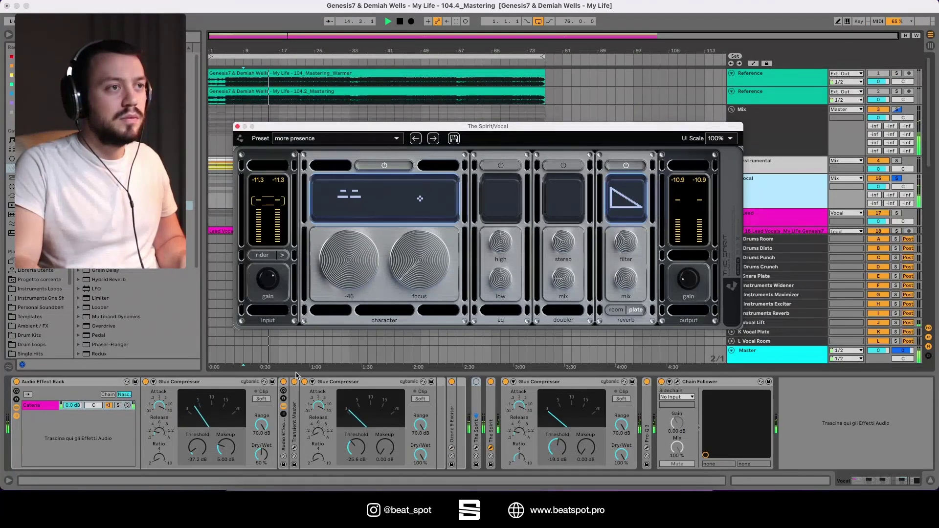
pyautogui.moveTo(296, 375); pyautogui.dragTo(341, 264)
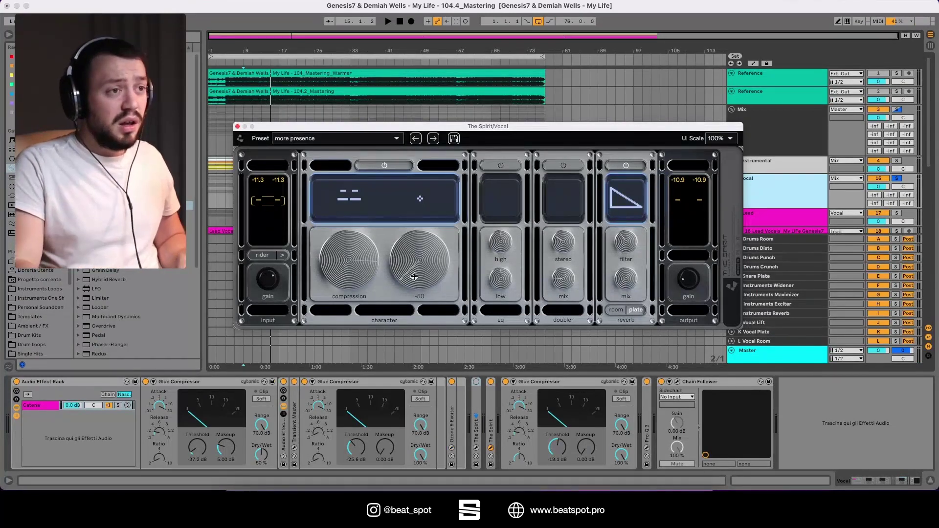
pyautogui.press('space')
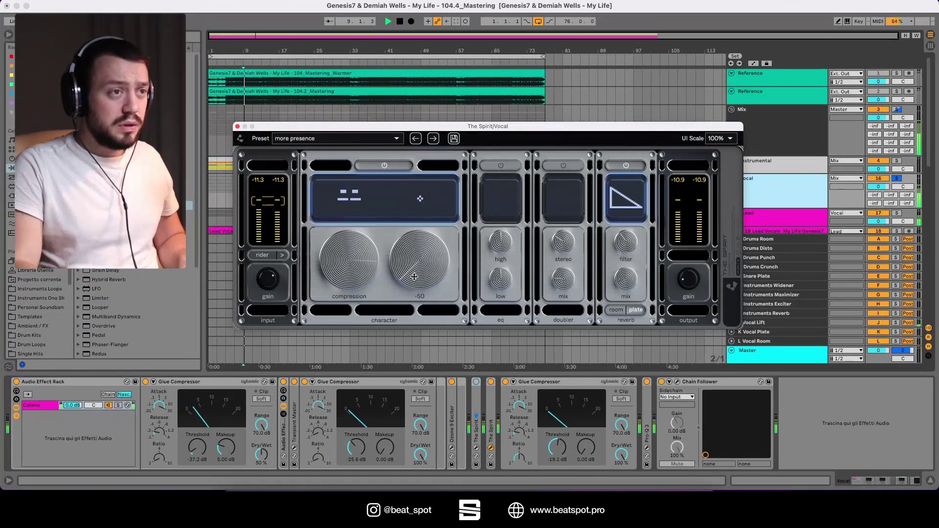
pyautogui.moveTo(414, 277); pyautogui.dragTo(362, 293)
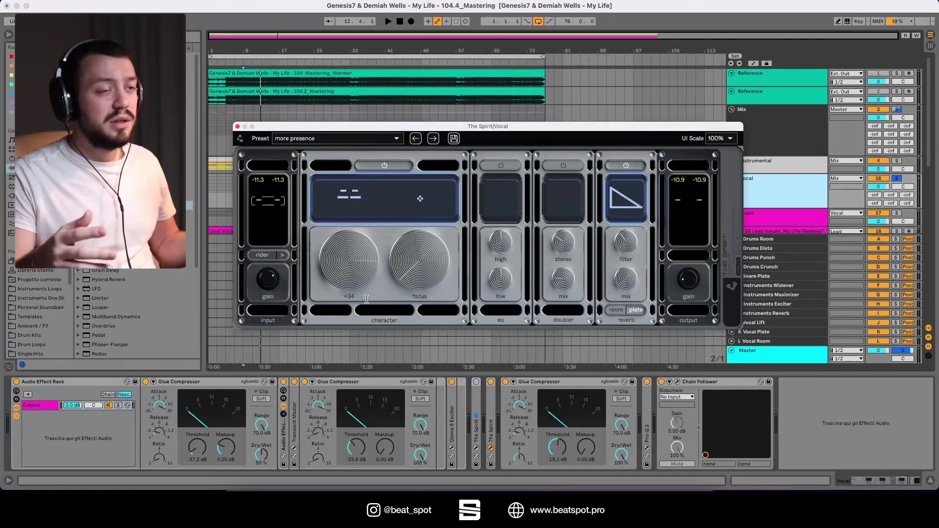
# Step: Enable the EQ section and try its high band at -12 dB and 12 dB, replacing it with the doubler
pyautogui.click(501, 165)
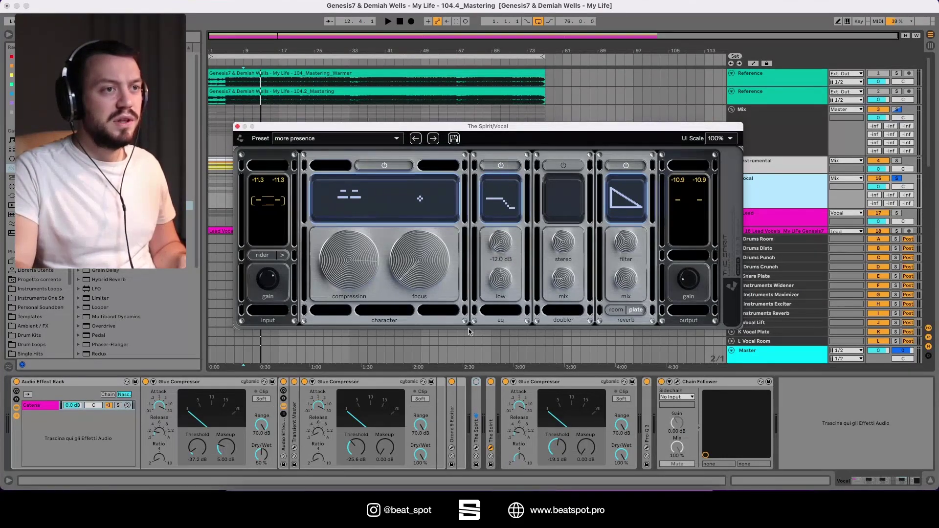
pyautogui.moveTo(503, 283); pyautogui.dragTo(455, 416)
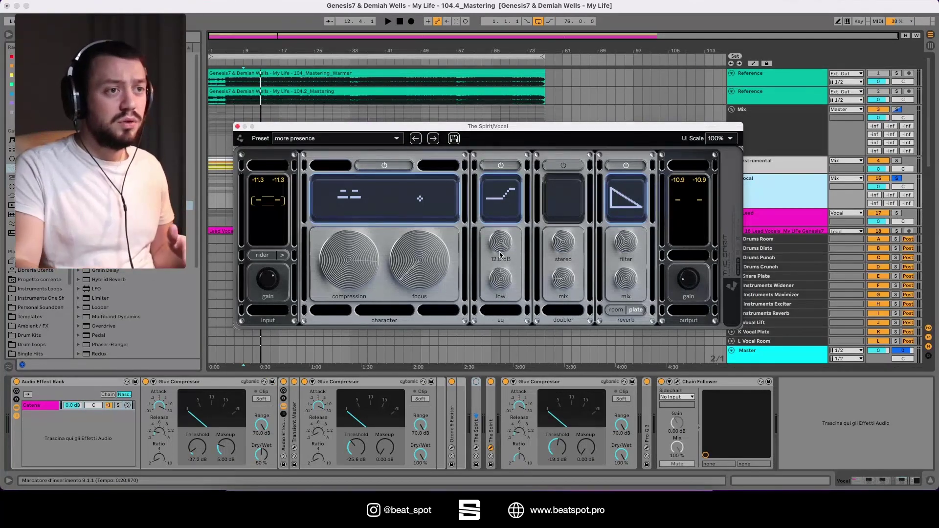
pyautogui.click(551, 169)
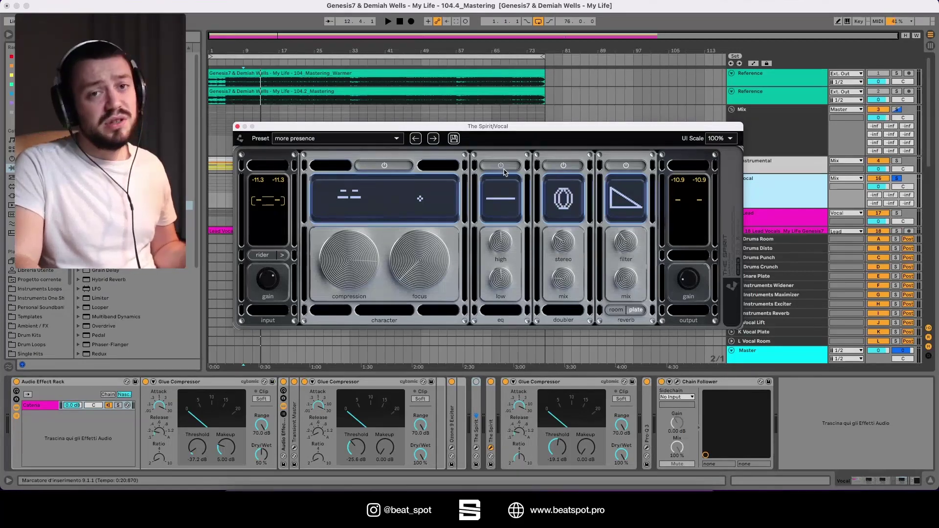
pyautogui.click(492, 165)
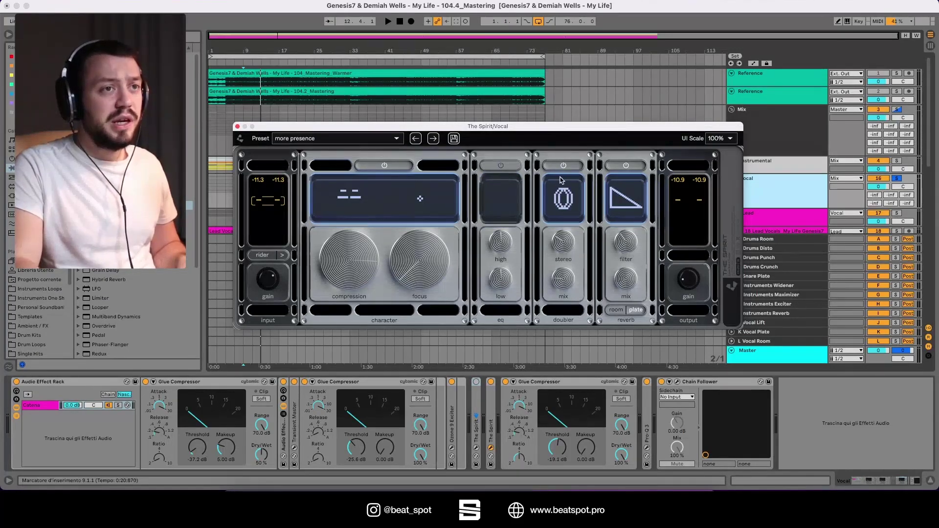
# Step: Play the vocal and sweep the doubler's stereo and mix amounts, trying mix at 100% and bringing it to 8%
pyautogui.press('space')
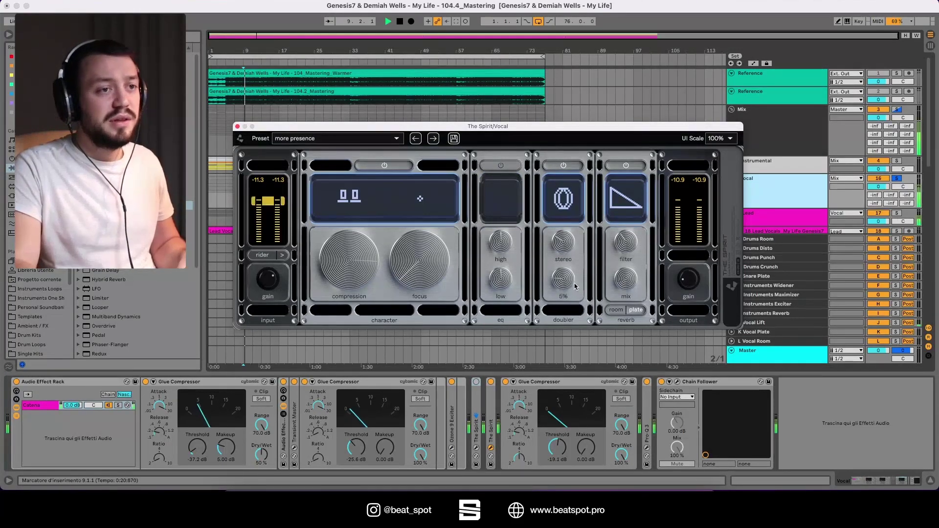
pyautogui.moveTo(563, 255); pyautogui.dragTo(569, 246)
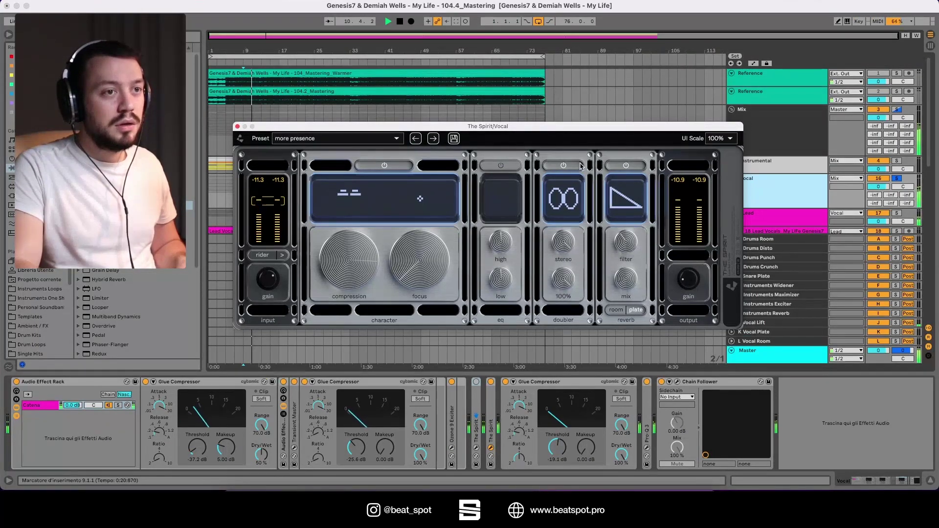
pyautogui.moveTo(565, 240); pyautogui.dragTo(548, 320)
pyautogui.moveTo(564, 278); pyautogui.dragTo(537, 364)
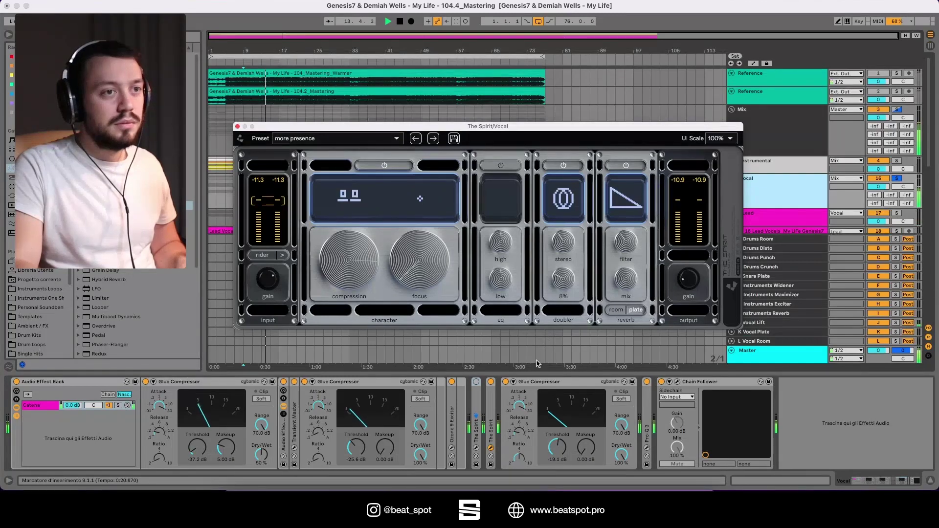
# Step: Compare the vocal with the doubler off and on, stop playback and leave the doubler switched off
pyautogui.click(563, 165)
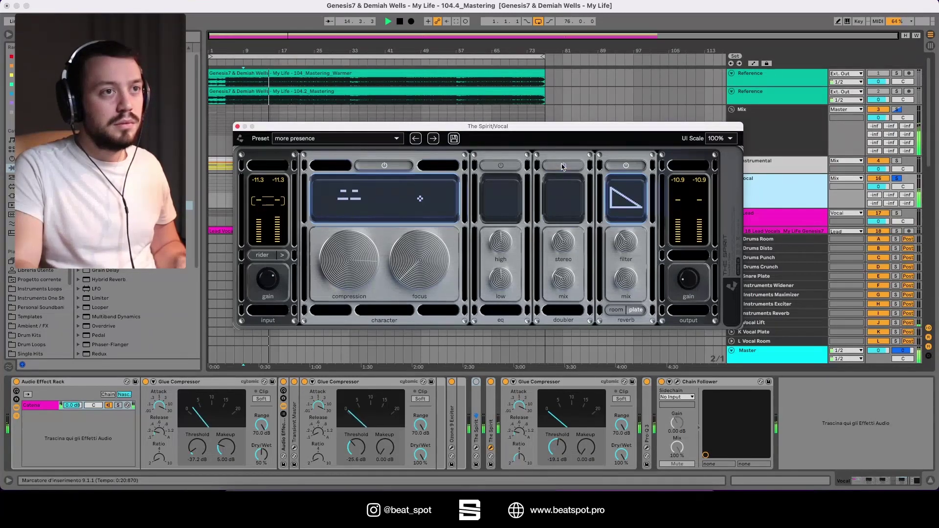
pyautogui.click(562, 165)
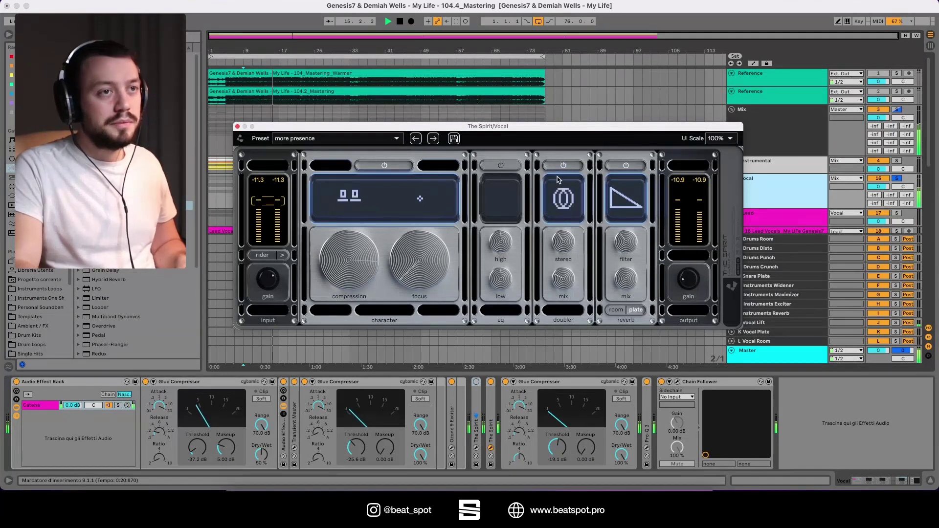
pyautogui.press('space')
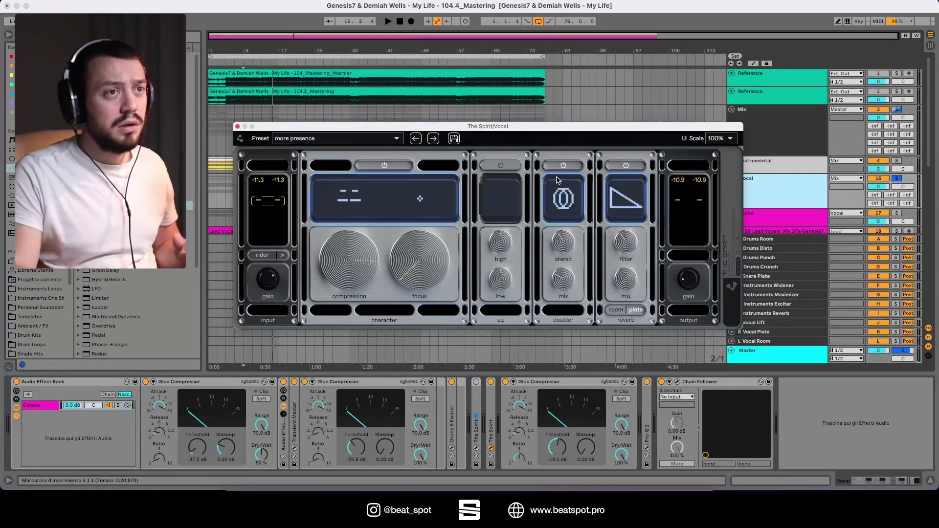
pyautogui.click(562, 166)
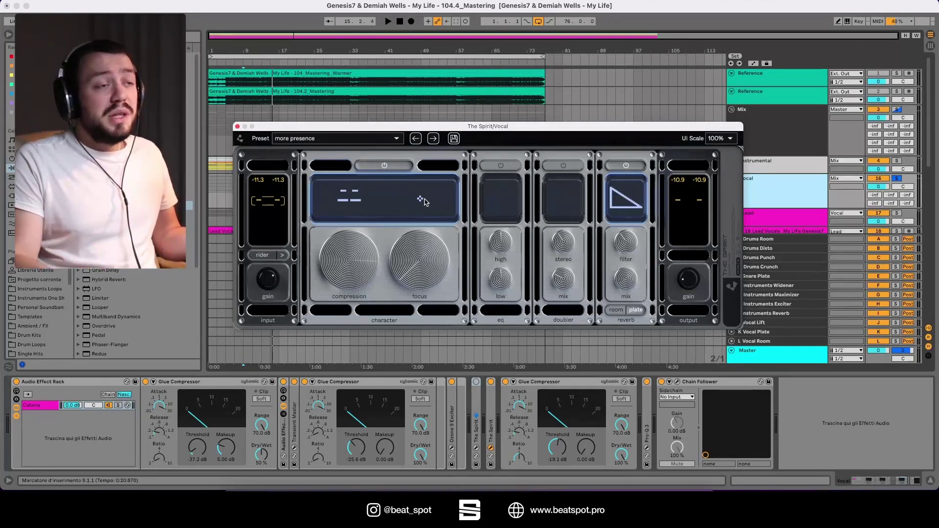
# Step: Audition the factory presets cavern beauty and doubler only while the vocal plays
pyautogui.click(345, 142)
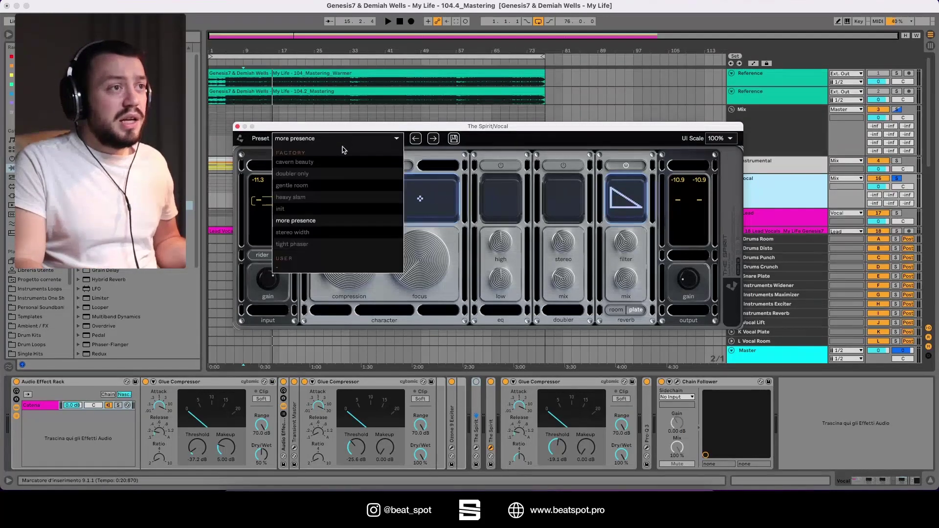
pyautogui.click(302, 167)
pyautogui.press('space')
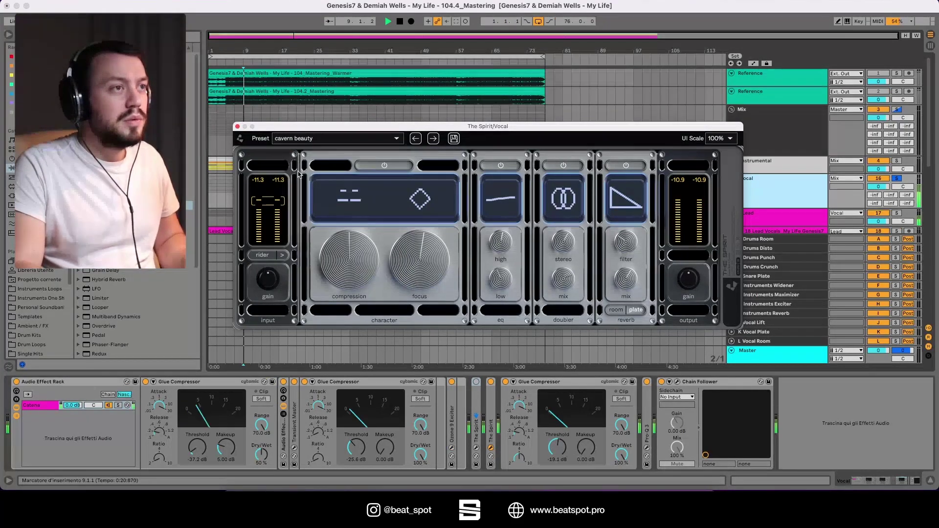
pyautogui.click(331, 142)
pyautogui.click(307, 175)
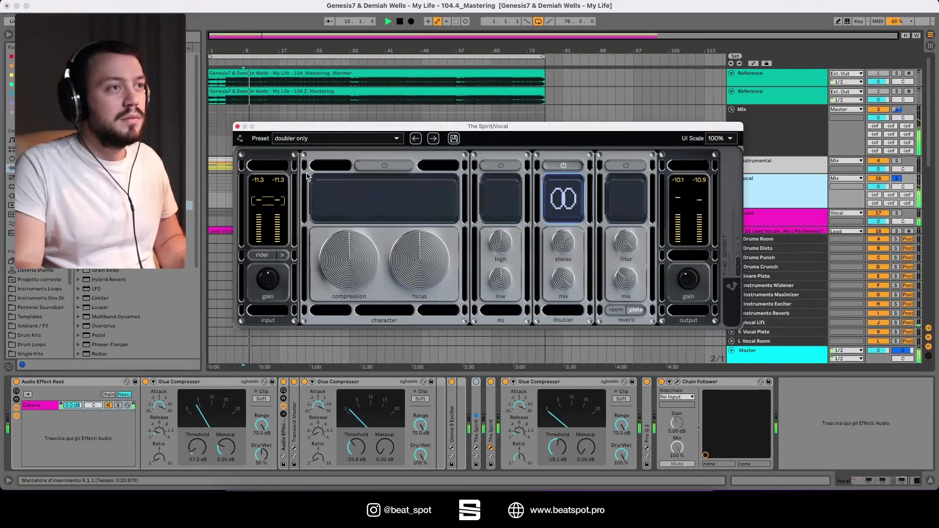
# Step: Audition the factory presets gentle room and heavy slam on the playing vocal
pyautogui.click(309, 140)
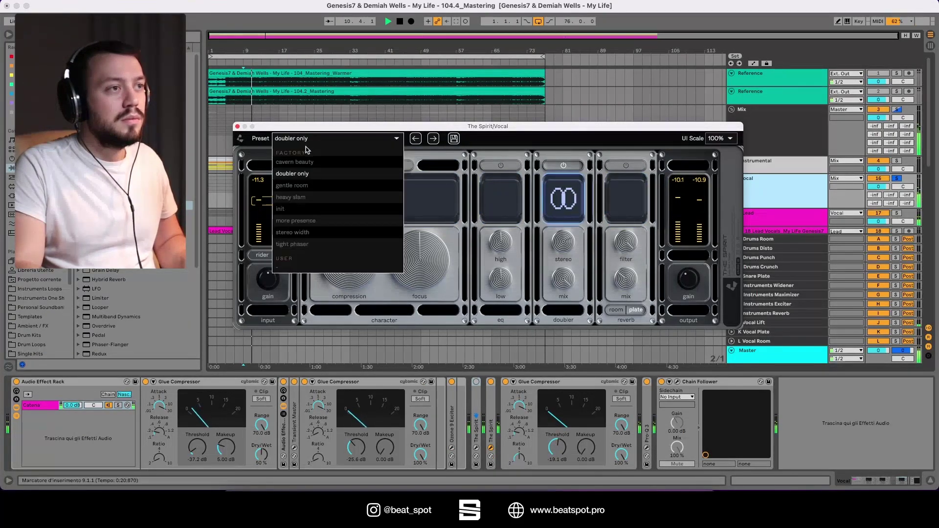
pyautogui.click(301, 186)
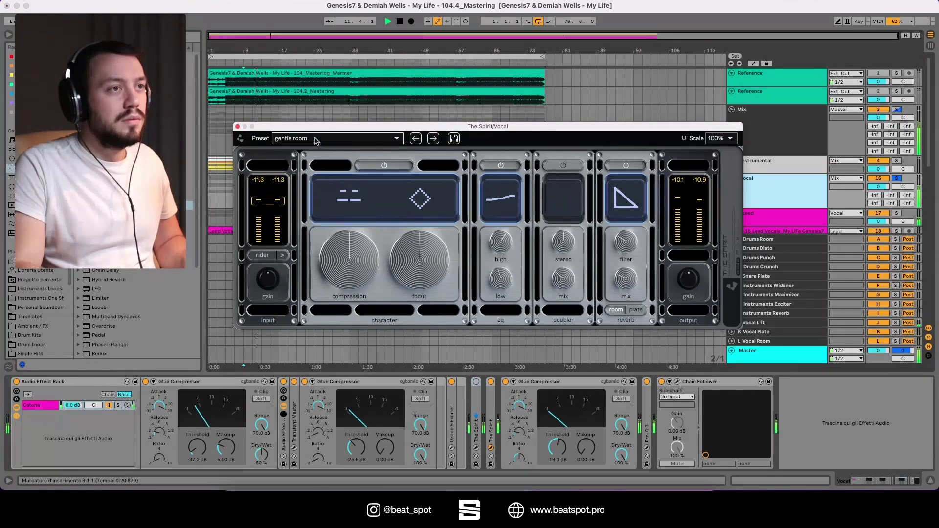
pyautogui.click(315, 141)
pyautogui.click(292, 197)
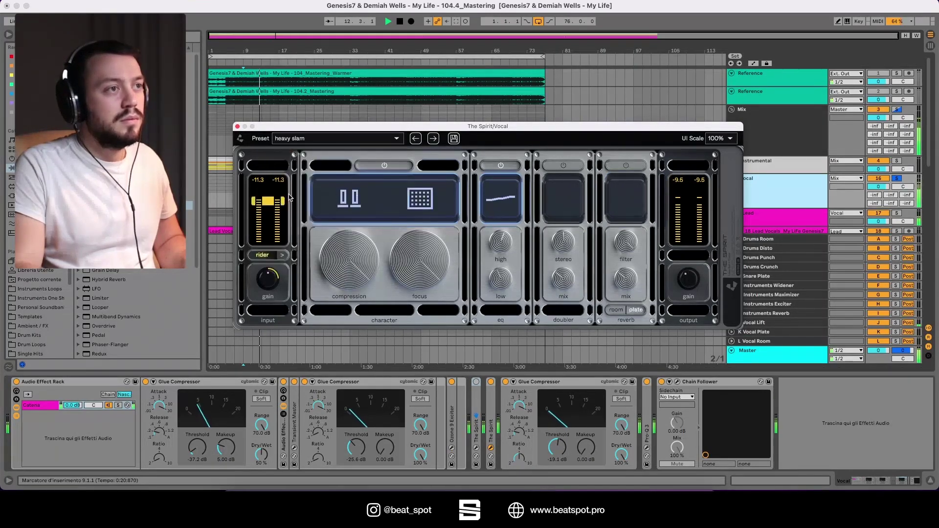
# Step: Load the more presence preset and compare the vocal with the second Spirit instance bypassed and active
pyautogui.click(317, 140)
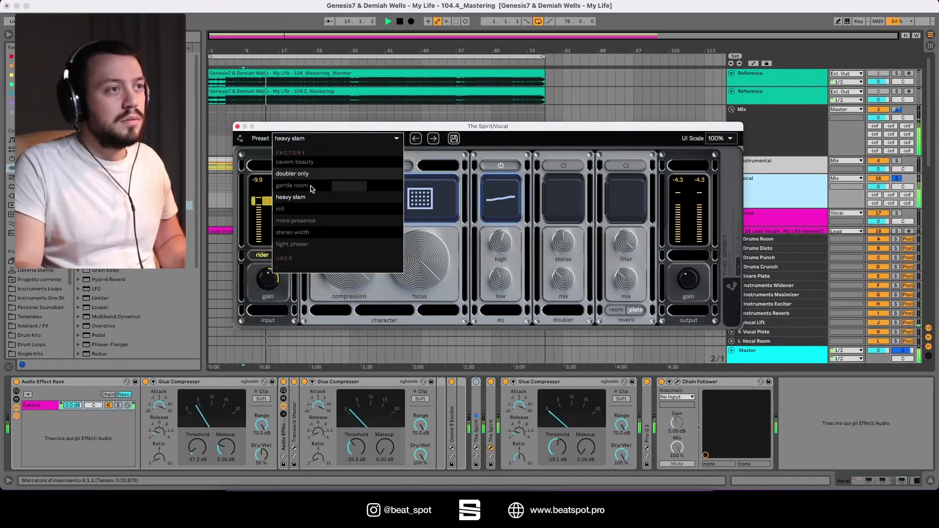
pyautogui.click(304, 221)
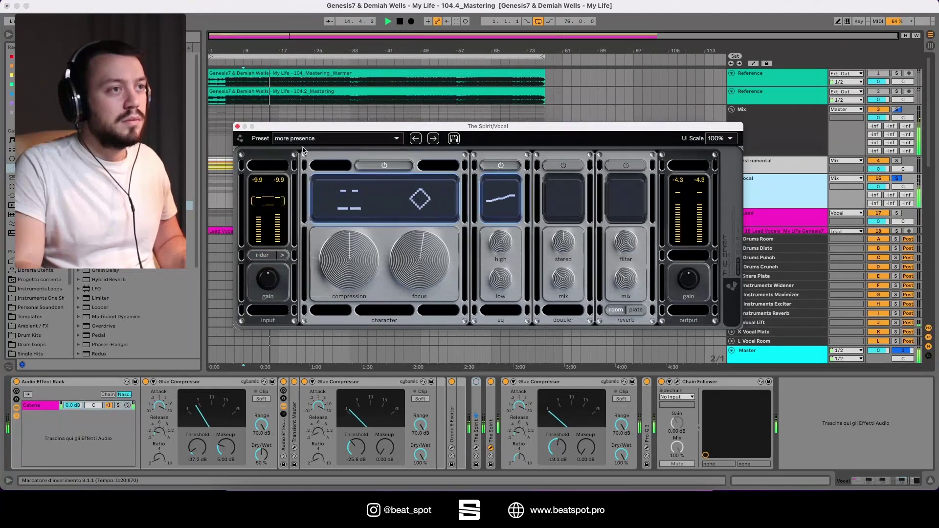
pyautogui.click(491, 384)
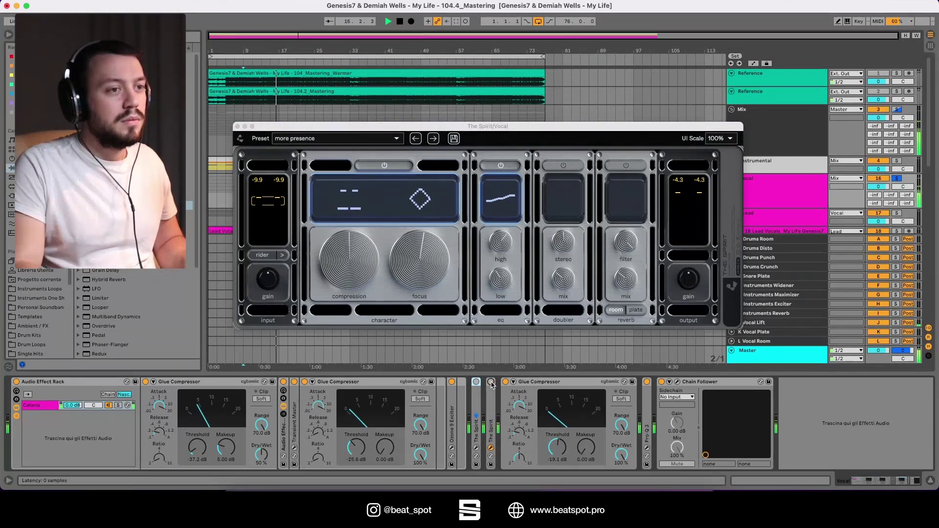
pyautogui.click(491, 383)
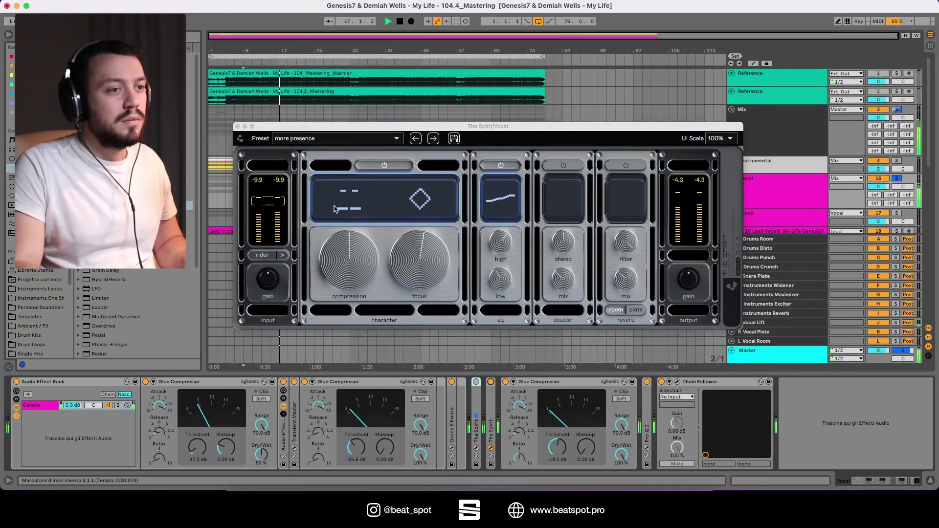
# Step: Load the tight phaser preset in the second Spirit instance
pyautogui.click(302, 136)
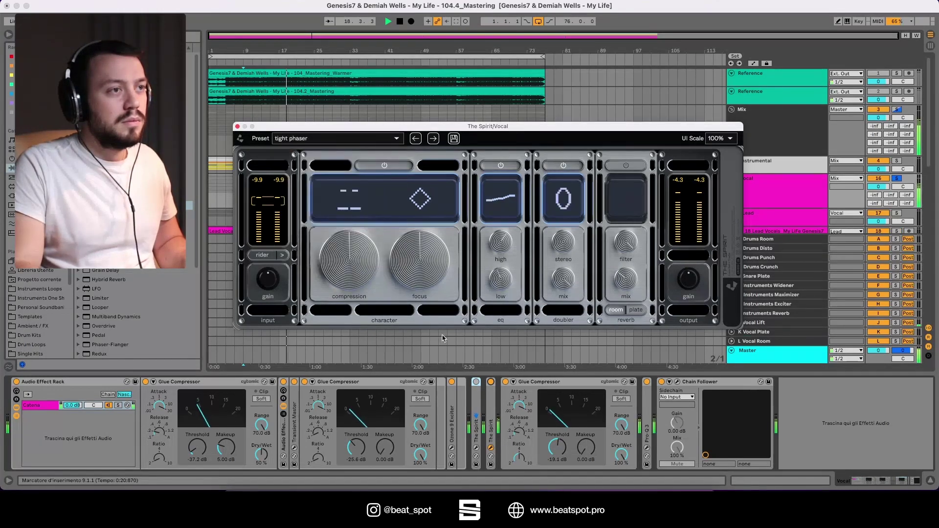
# Step: Listen to the vocal with the second Spirit instance bypassed and stop playback
pyautogui.click(491, 384)
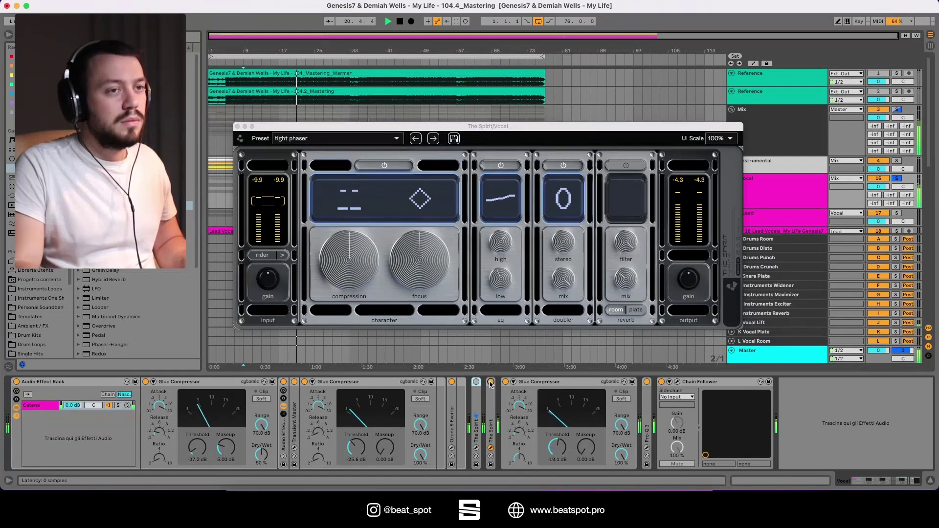
pyautogui.press('space')
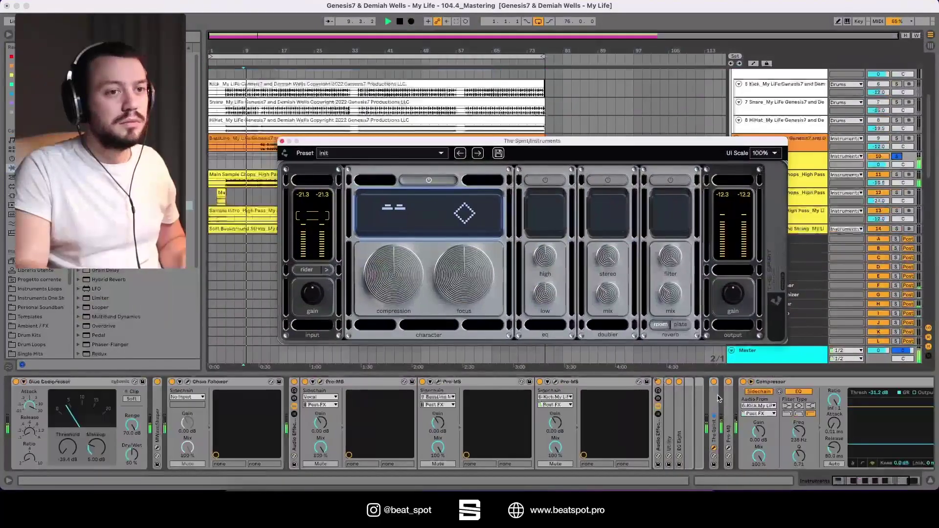
# Step: Compare the soloed Instruments group with its Spirit plugin bypassed and active using the init preset
pyautogui.click(713, 385)
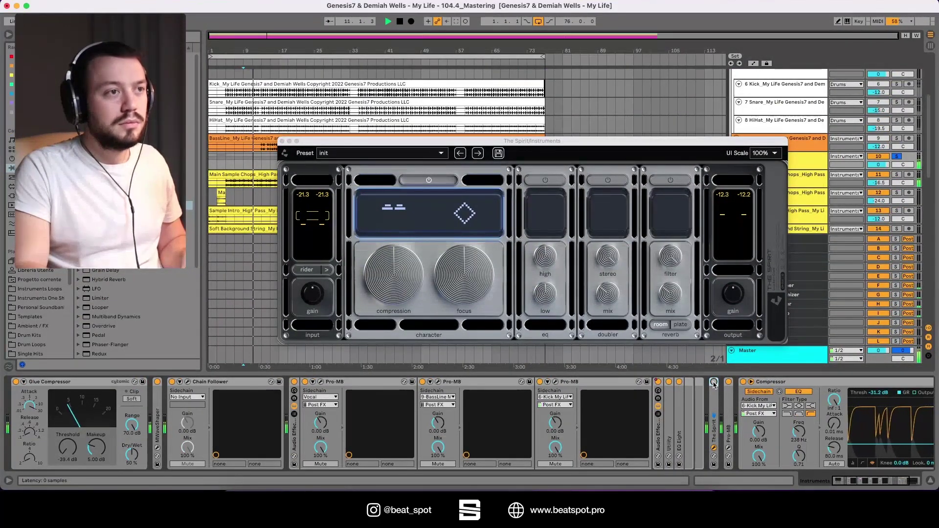
pyautogui.click(713, 384)
pyautogui.press('space')
pyautogui.press('space')
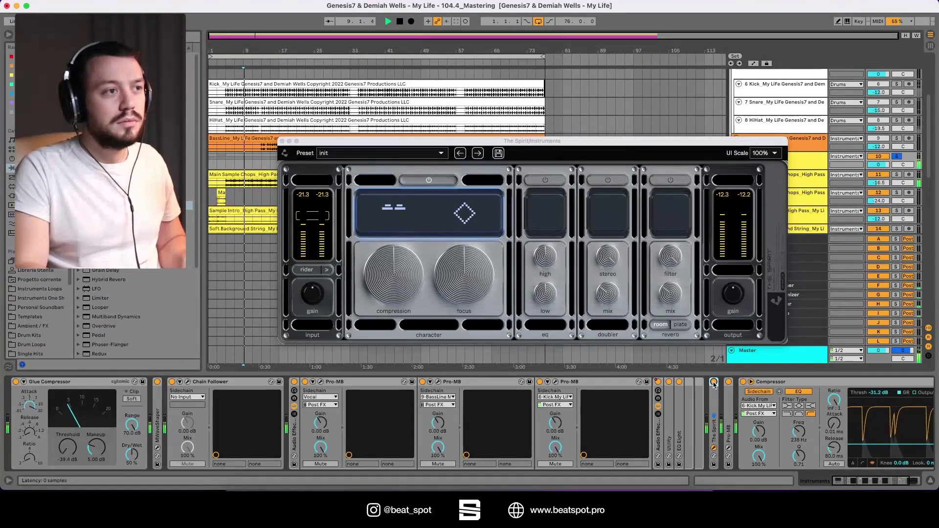
pyautogui.press('space')
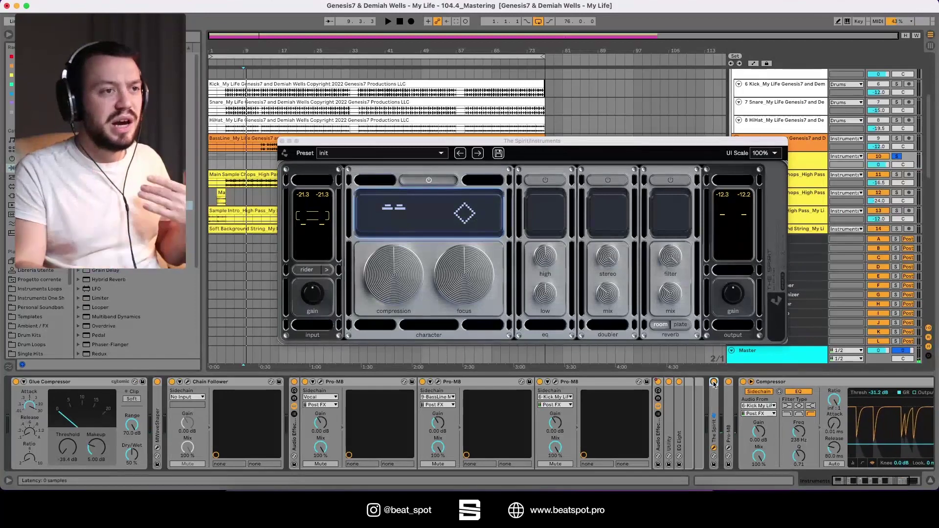
# Step: Switch off the character section, compare the soloed instruments with Spirit bypassed and active, and switch the section back on
pyautogui.click(429, 180)
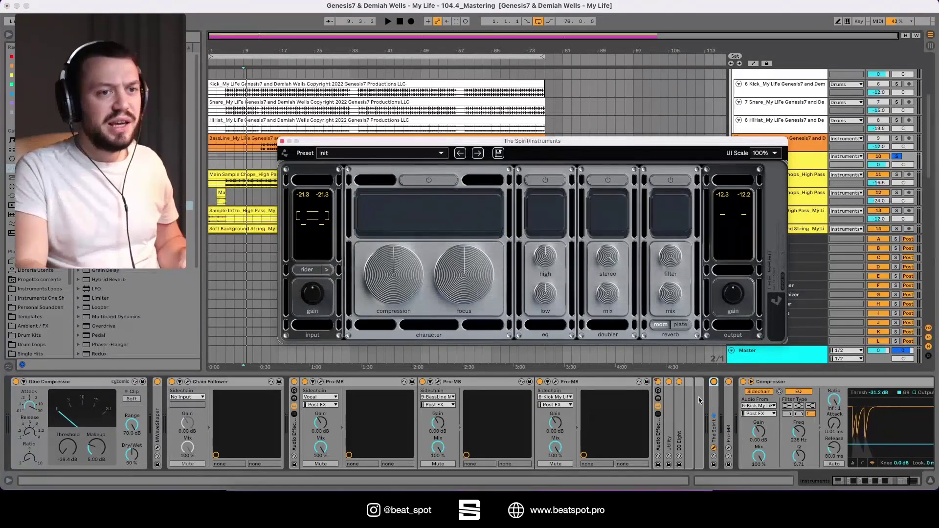
pyautogui.press('space')
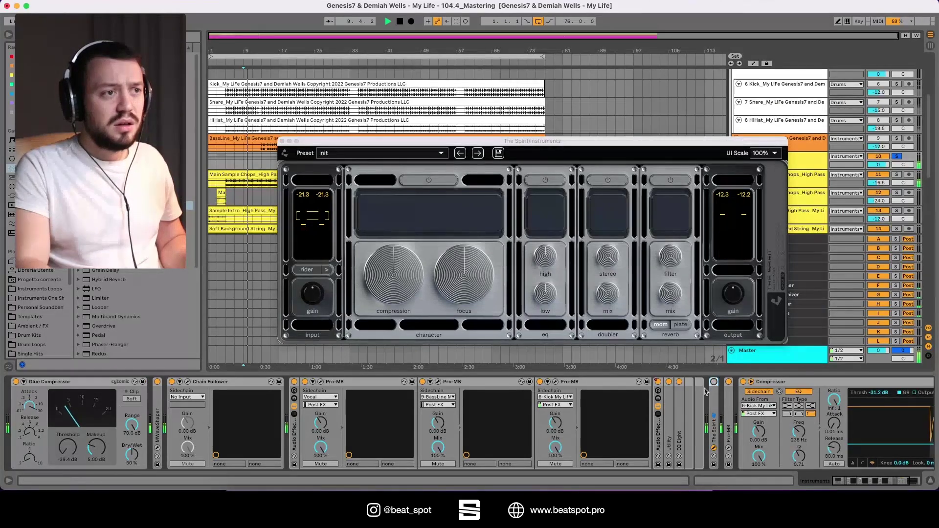
pyautogui.press('space')
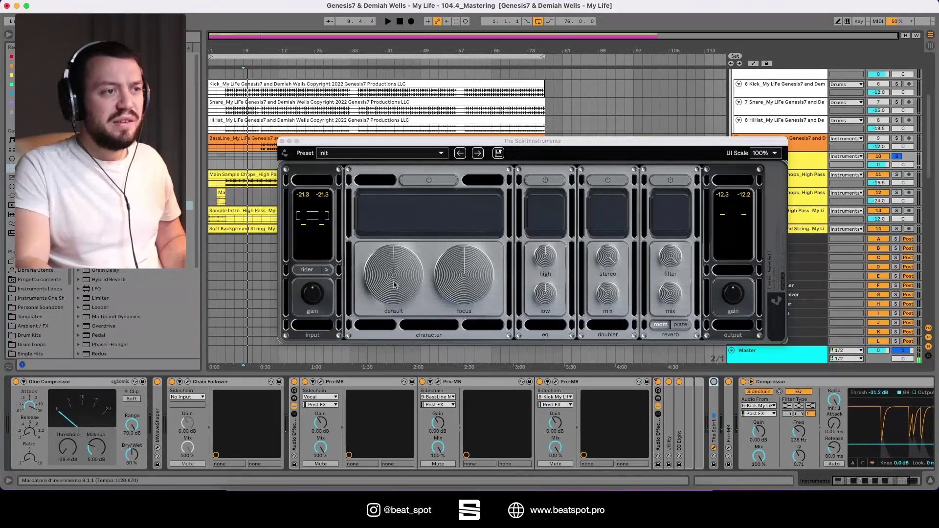
pyautogui.click(714, 382)
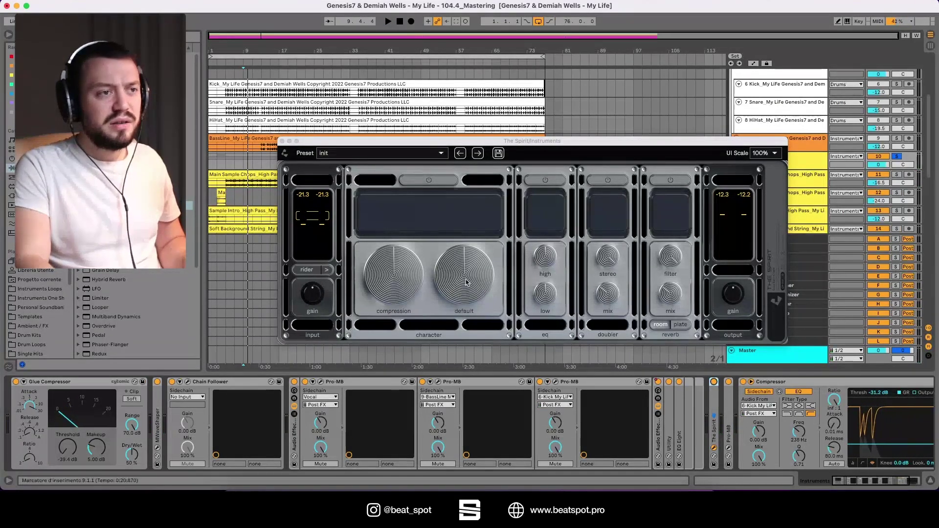
pyautogui.press('space')
pyautogui.click(420, 184)
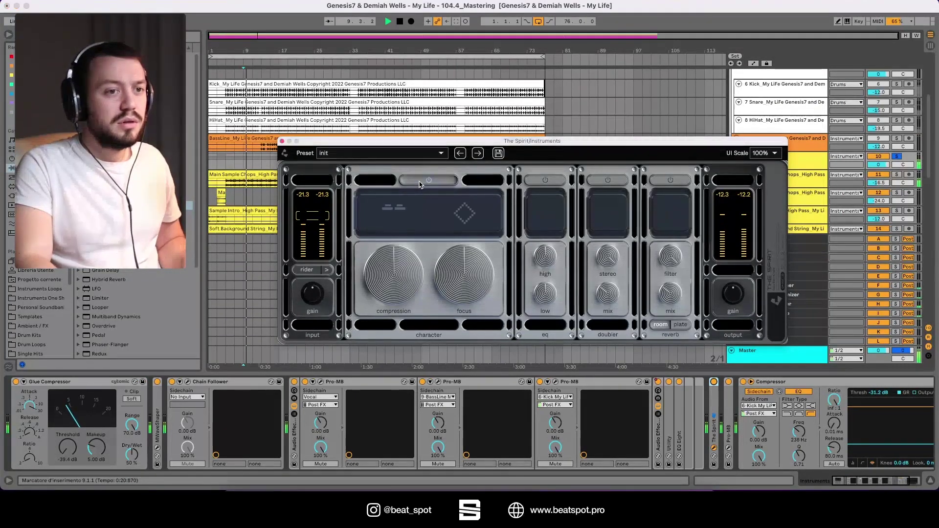
# Step: Raise the Spirit's input gain and compression on the instruments, lower the focus, and restart playback
pyautogui.moveTo(309, 299)
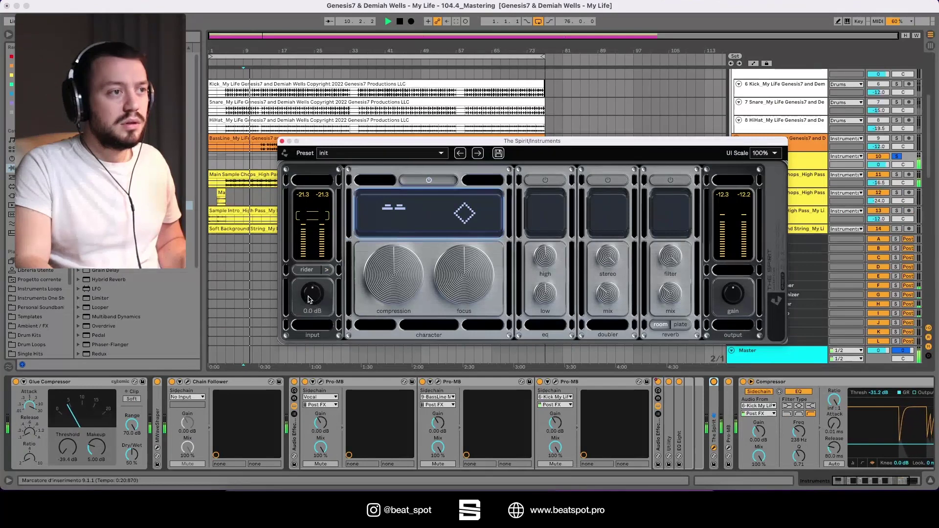
pyautogui.moveTo(308, 300); pyautogui.dragTo(308, 255)
pyautogui.moveTo(383, 256); pyautogui.dragTo(384, 210)
pyautogui.moveTo(465, 286); pyautogui.dragTo(457, 314)
pyautogui.press('space')
pyautogui.press('space')
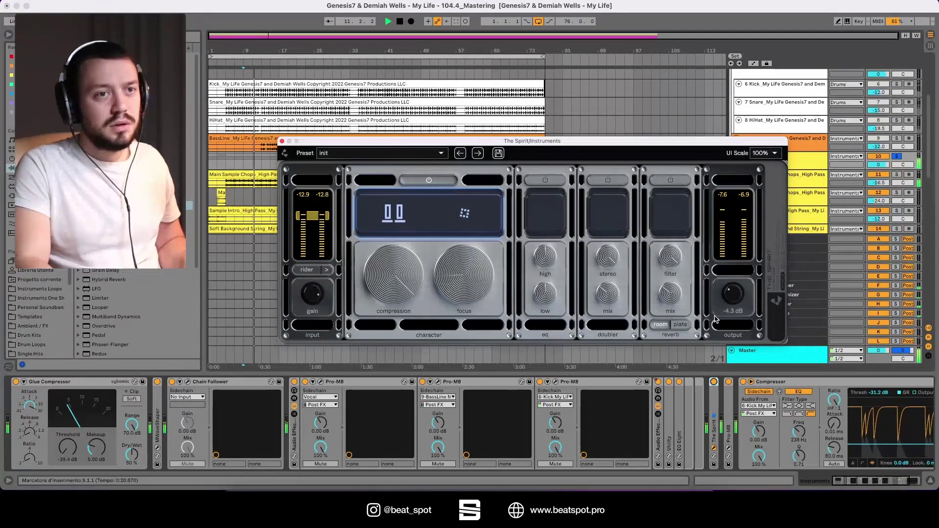
# Step: Lower the Spirit's output gain on the instruments, reset the output peak readings and restart playback
pyautogui.moveTo(716, 319); pyautogui.dragTo(706, 345)
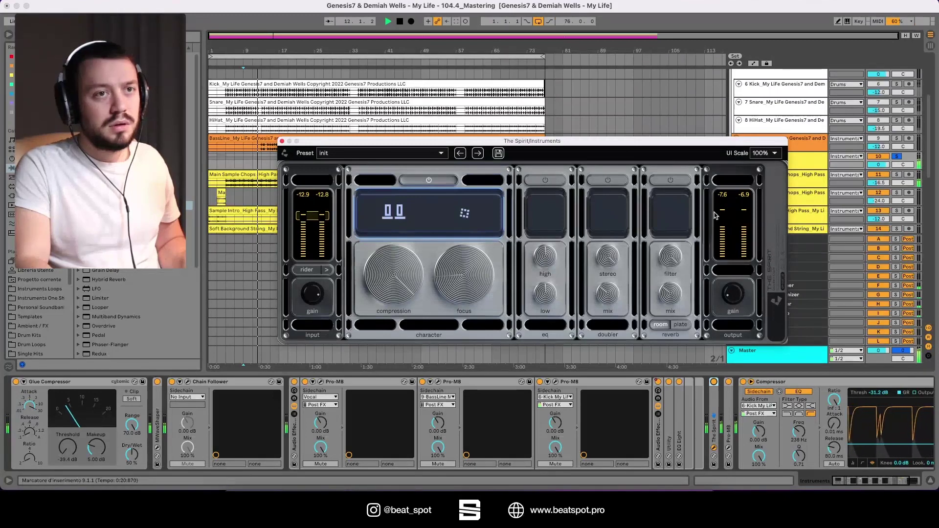
pyautogui.click(719, 194)
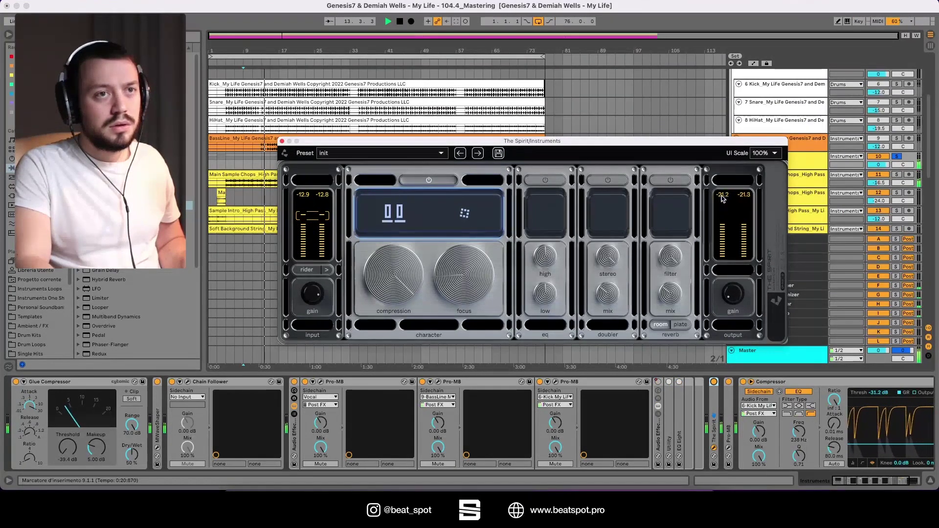
pyautogui.press('space')
pyautogui.press('space')
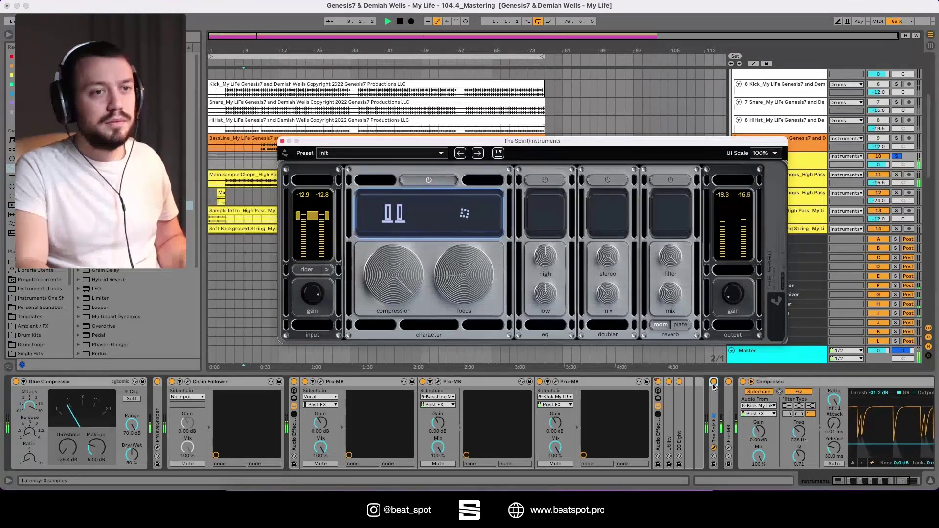
# Step: Compare the compressed, soloed instruments with the Spirit plugin bypassed and active
pyautogui.click(714, 383)
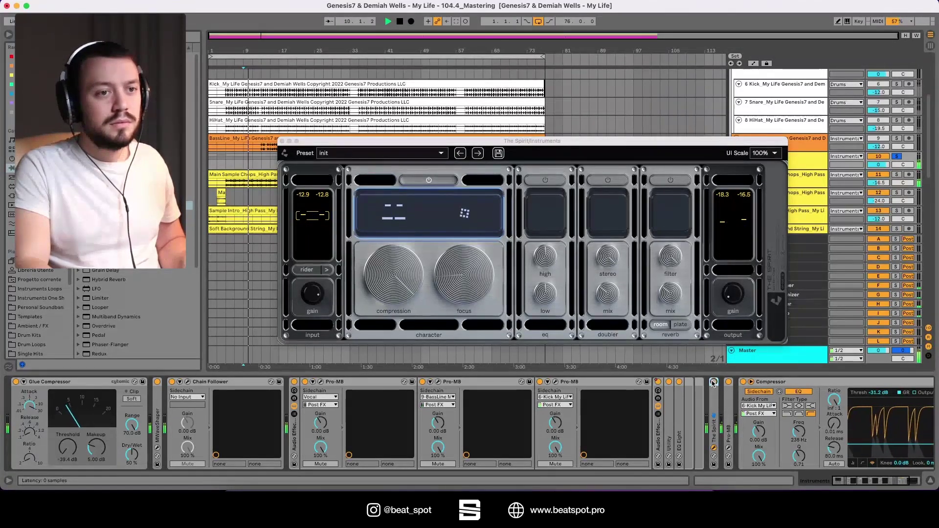
pyautogui.click(713, 382)
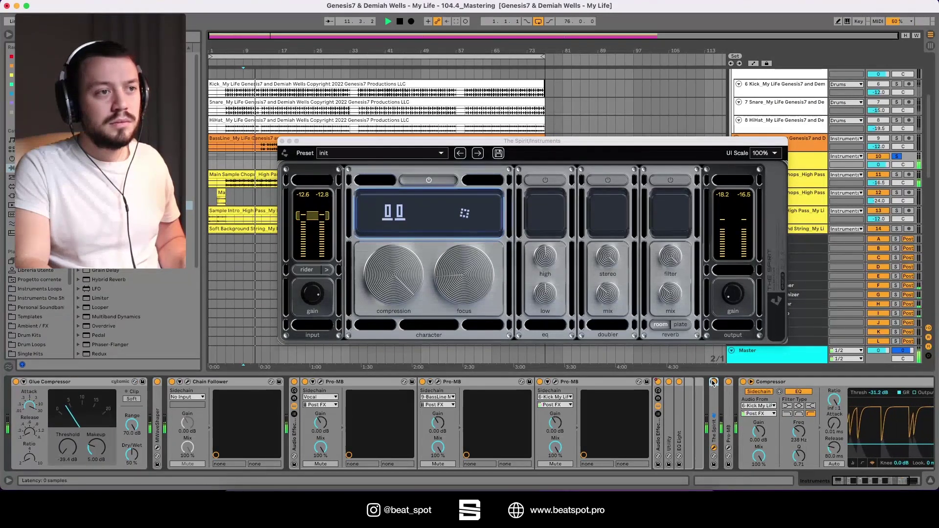
pyautogui.click(713, 382)
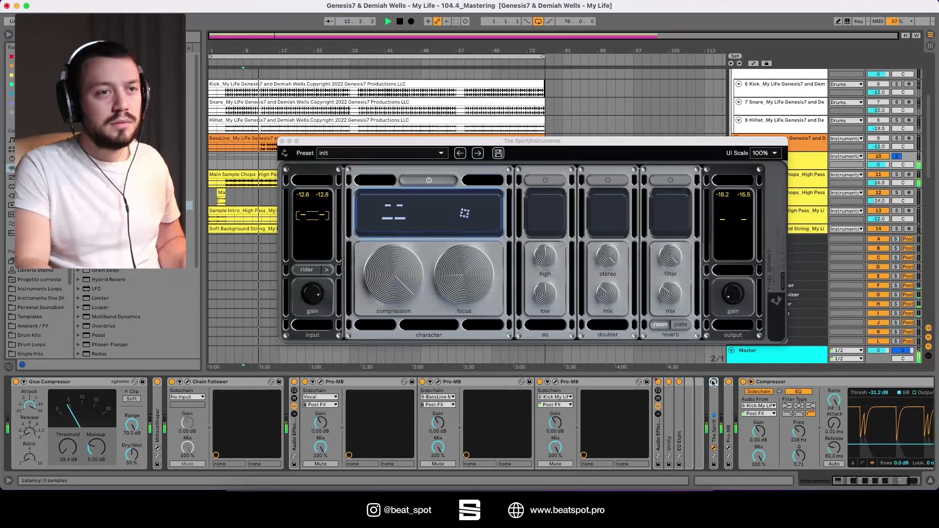
pyautogui.click(714, 382)
# Step: Enable the reverb section on the instruments, set it to plate, and lower the reverb filter frequency
pyautogui.click(674, 180)
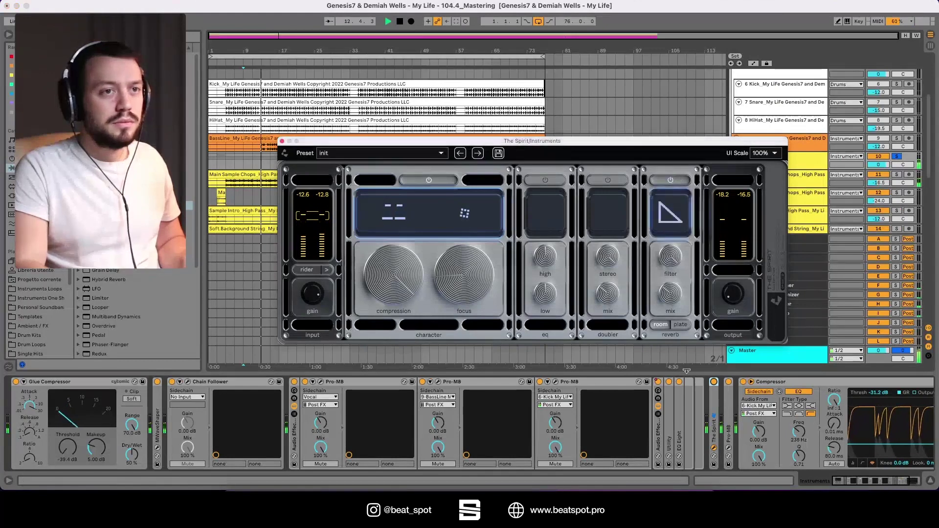
pyautogui.press('space')
pyautogui.click(678, 327)
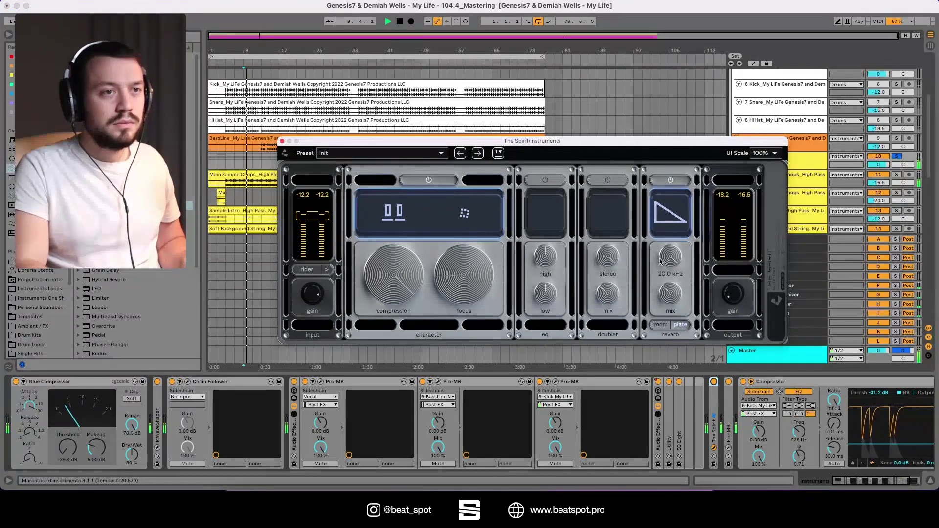
pyautogui.moveTo(674, 296)
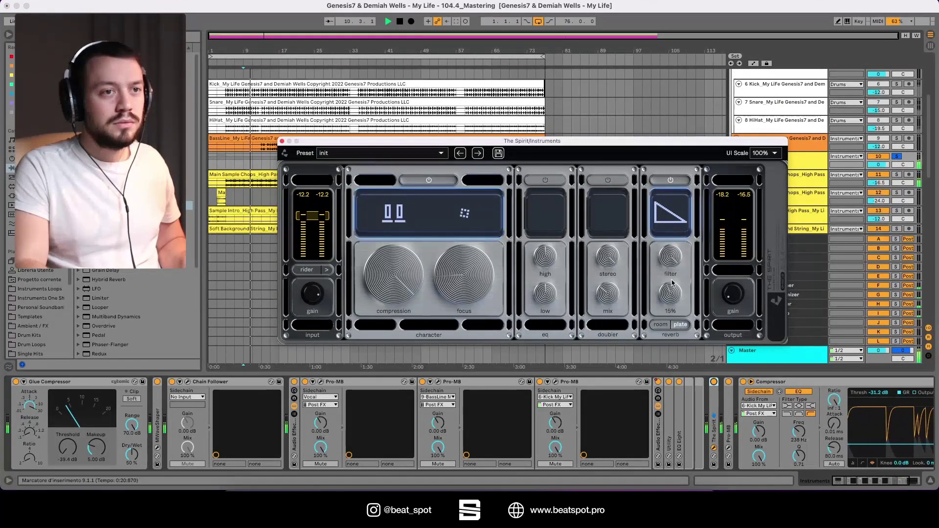
pyautogui.moveTo(670, 253); pyautogui.dragTo(663, 289)
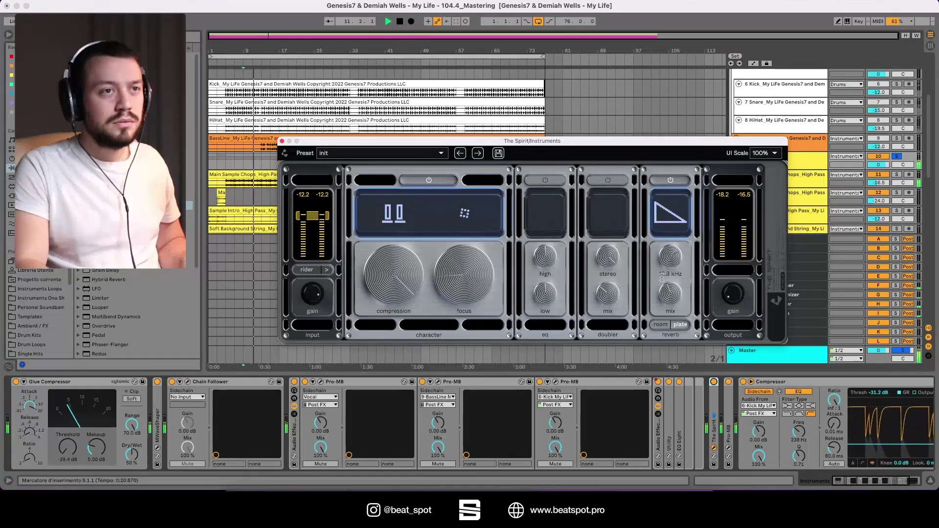
# Step: Enable the EQ section, boost the highs, cut the lows, and replay the soloed instruments
pyautogui.click(554, 179)
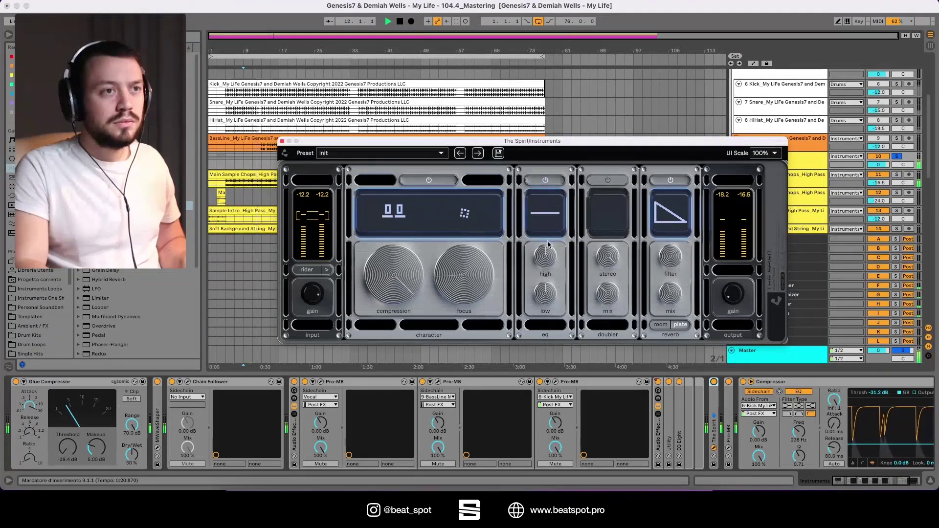
pyautogui.moveTo(546, 256)
pyautogui.mouseDown()
pyautogui.moveTo(545, 216)
pyautogui.moveTo(541, 243)
pyautogui.mouseUp()
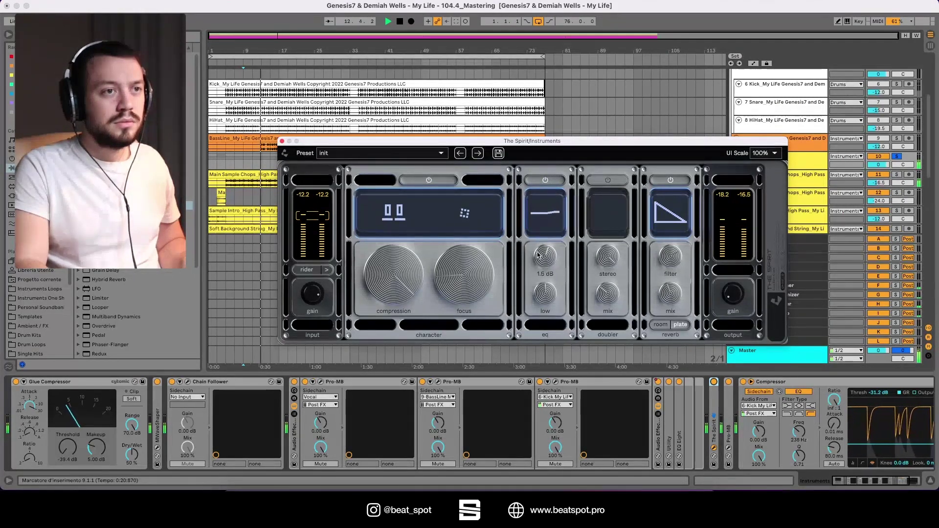
pyautogui.moveTo(545, 294); pyautogui.dragTo(542, 314)
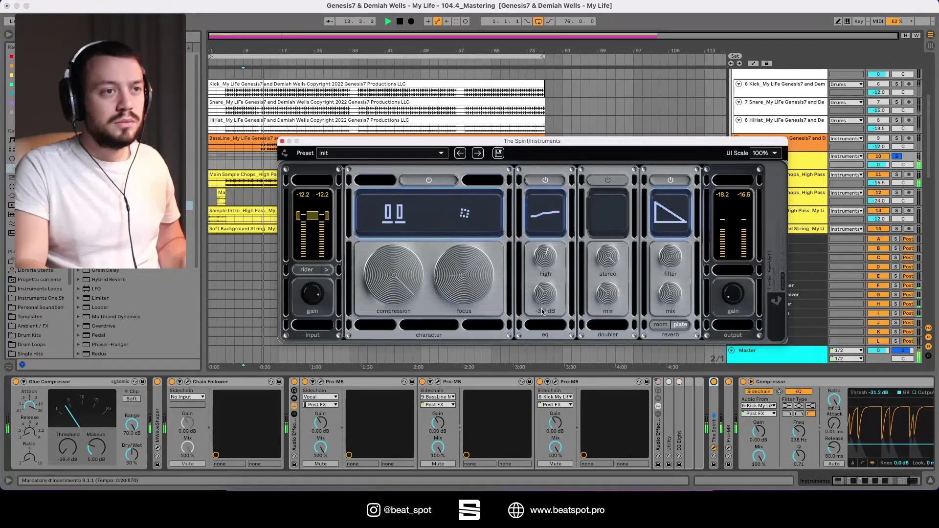
pyautogui.press('space')
pyautogui.press('space')
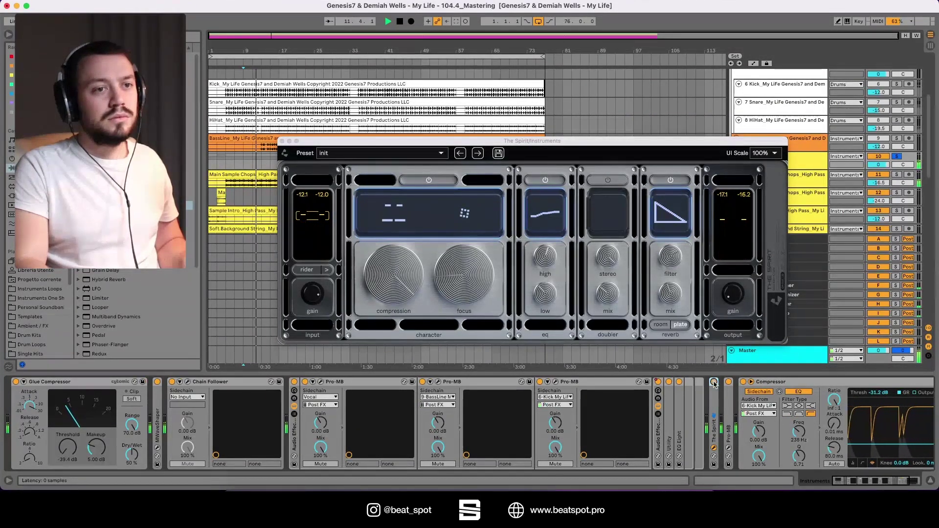
# Step: Unsolo the Instruments group and bypass the remaining active Spirit instance on the Vocal group
pyautogui.click(897, 157)
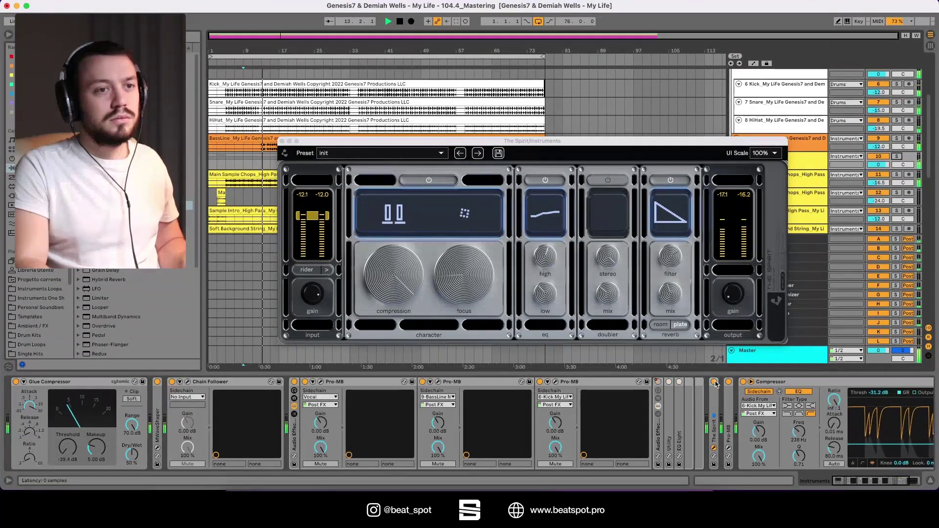
pyautogui.press('space')
pyautogui.scroll(-3, 816, 182)
pyautogui.click(814, 216)
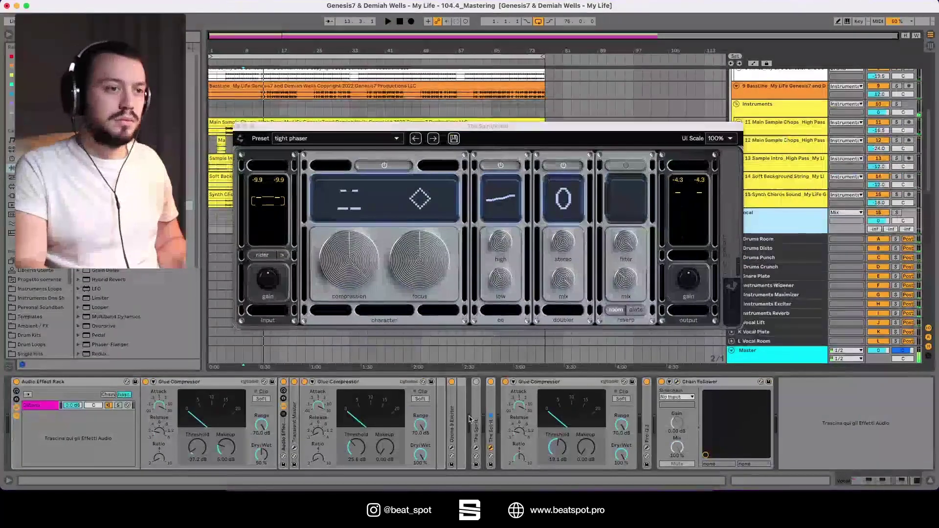
pyautogui.press('space')
# Step: Return to the Instruments group's devices and compare its Spirit plugin bypassed and active in the full mix
pyautogui.scroll(3, 816, 173)
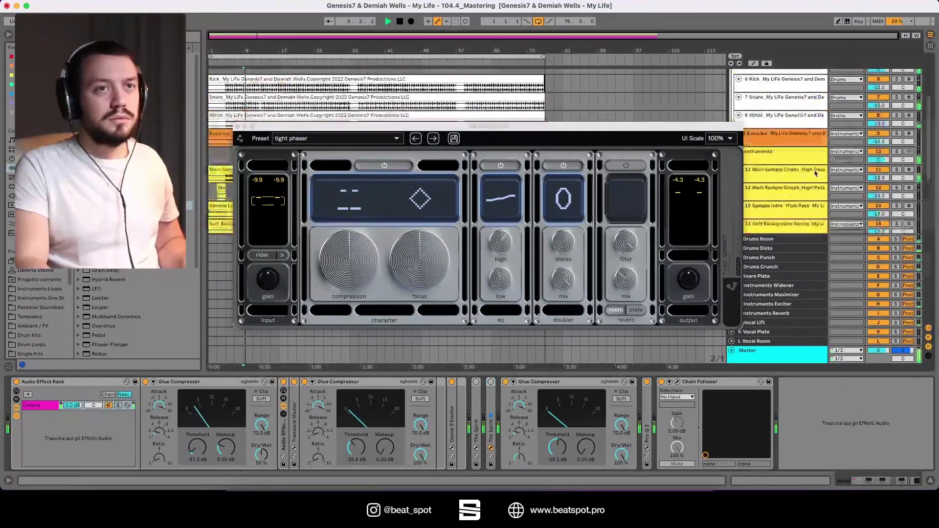
pyautogui.click(797, 158)
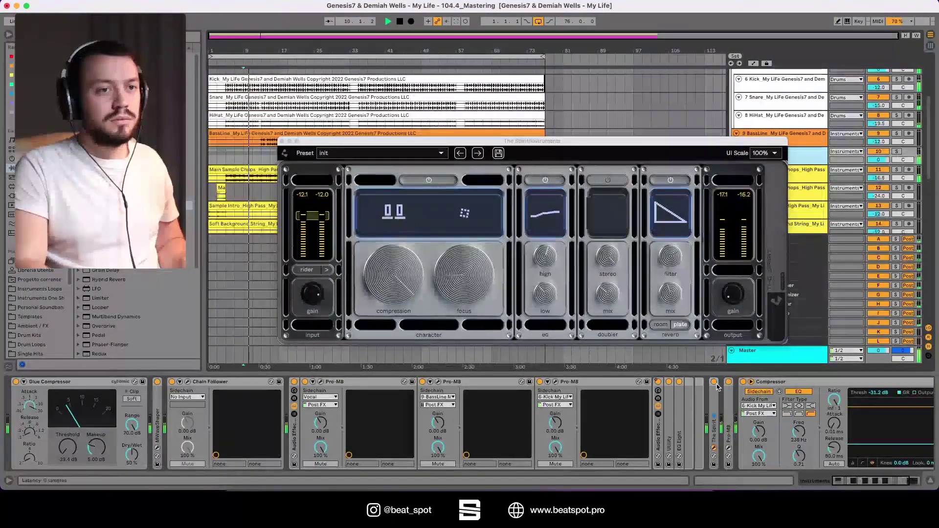
pyautogui.click(714, 382)
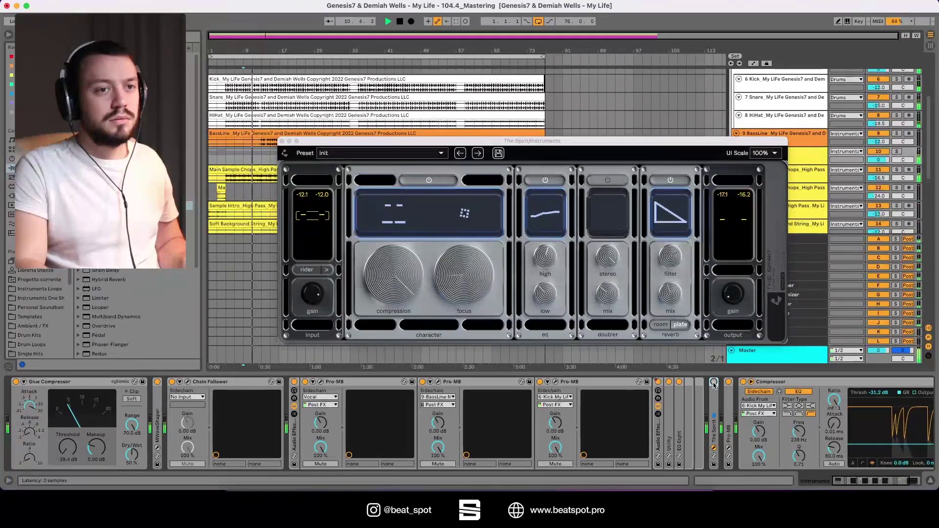
pyautogui.click(714, 382)
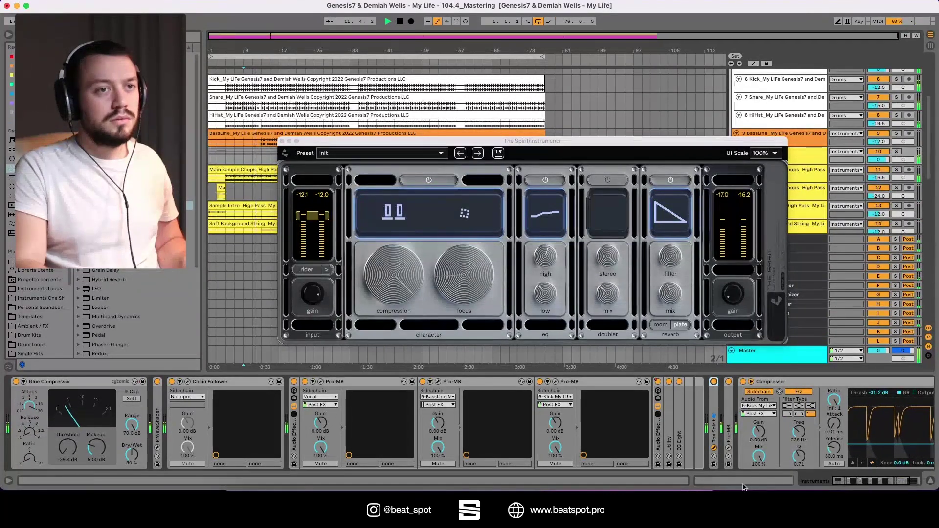
pyautogui.click(714, 382)
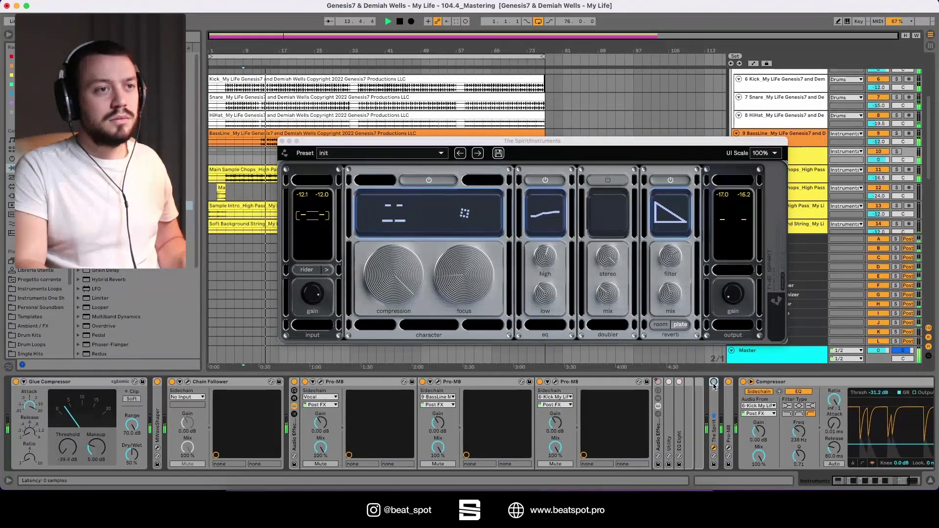
pyautogui.click(713, 382)
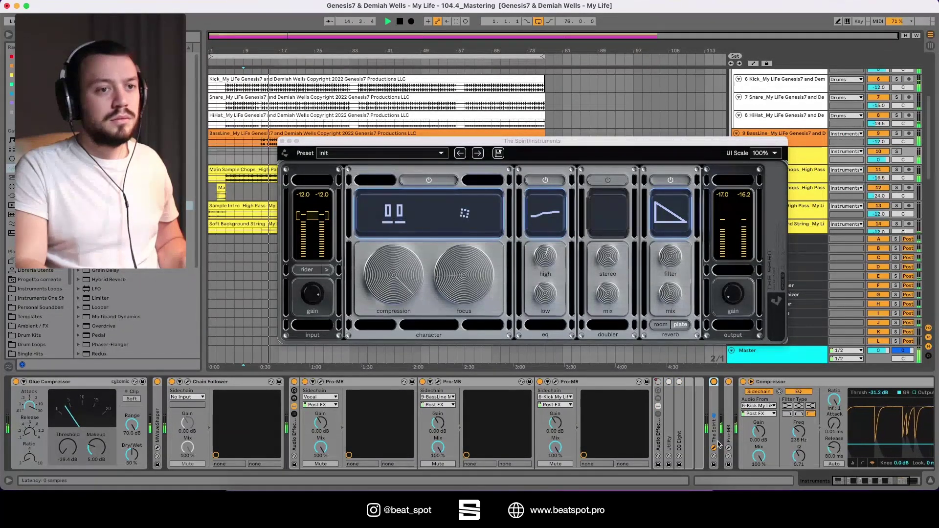
pyautogui.click(715, 448)
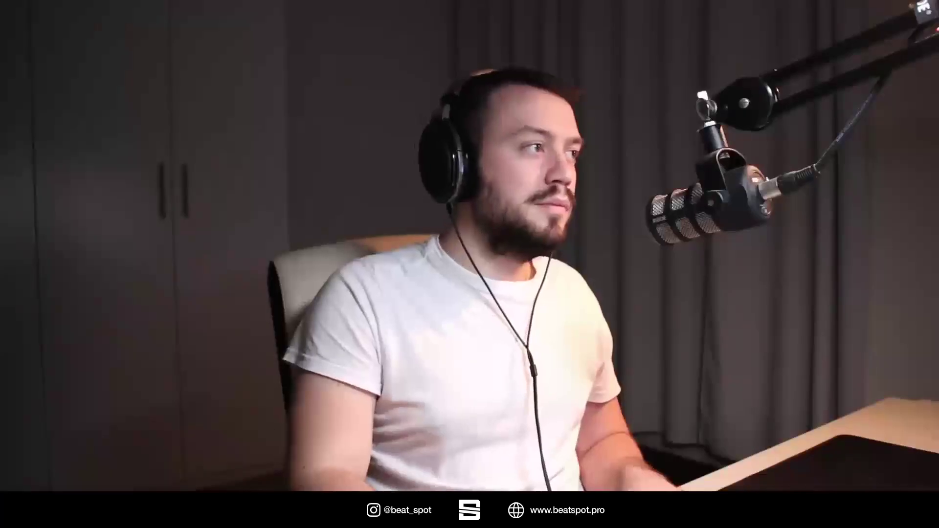